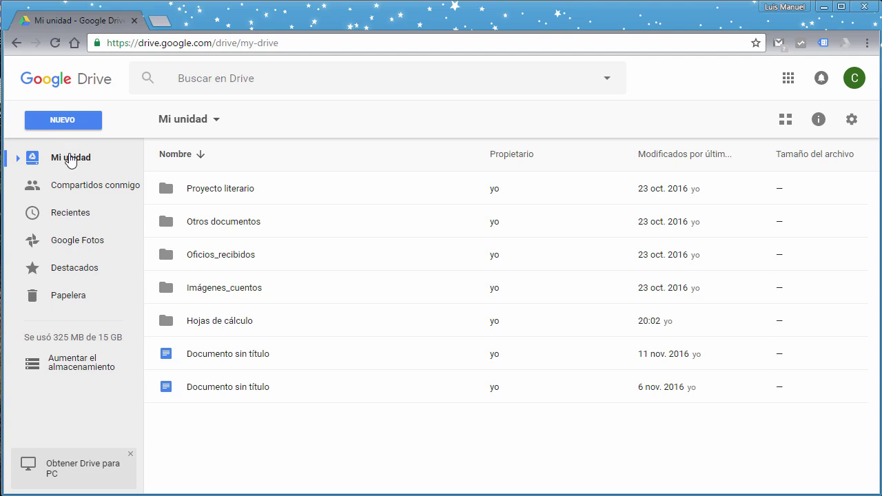
# Open the "Hojas de cálculo" folder and create a new Google Sheets spreadsheet inside it.
pyautogui.doubleClick(195, 323)
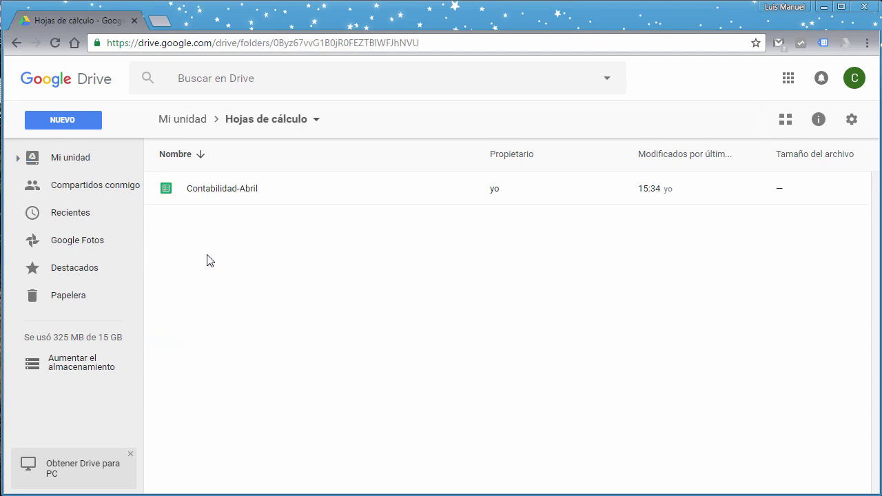
pyautogui.click(71, 128)
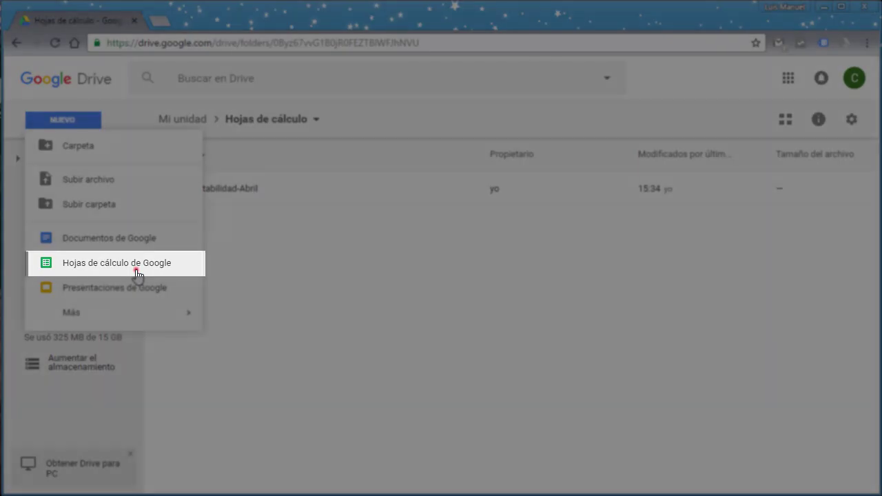
pyautogui.click(137, 273)
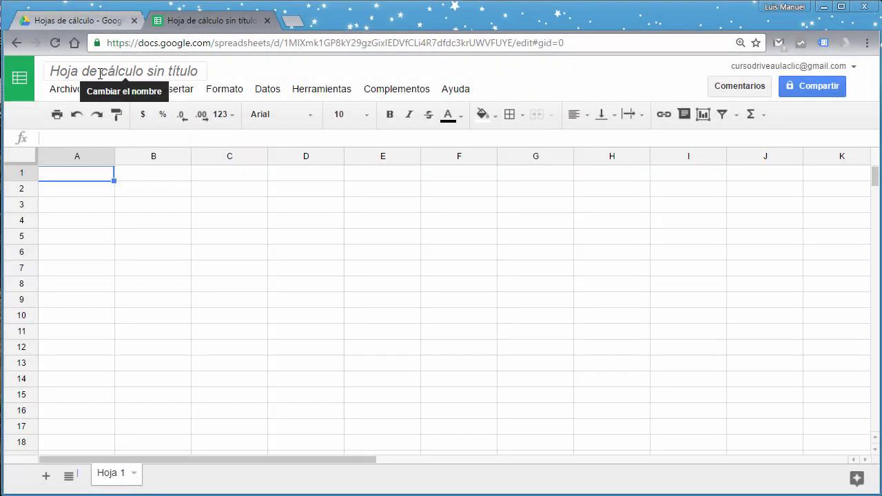
# Rename the untitled spreadsheet as "Hoja de cálculo de prueba".
pyautogui.click(98, 74)
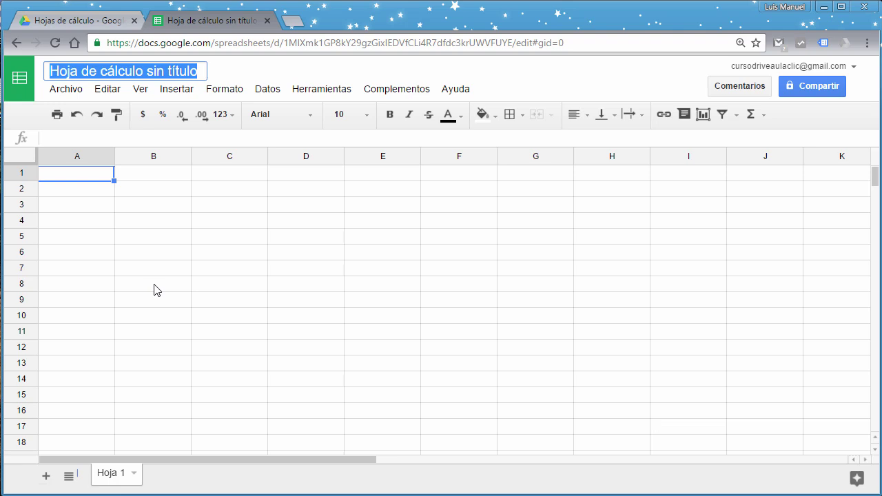
pyautogui.write('Hoja de cálculo de prueba')
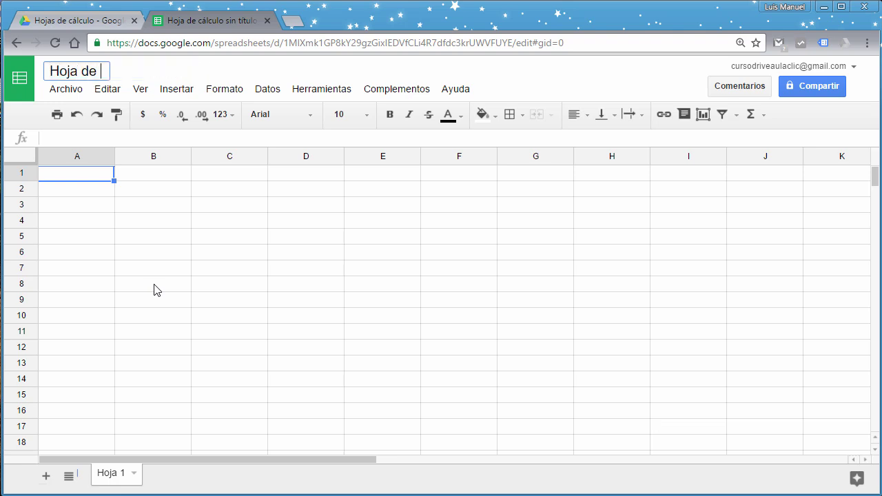
pyautogui.press('Return')
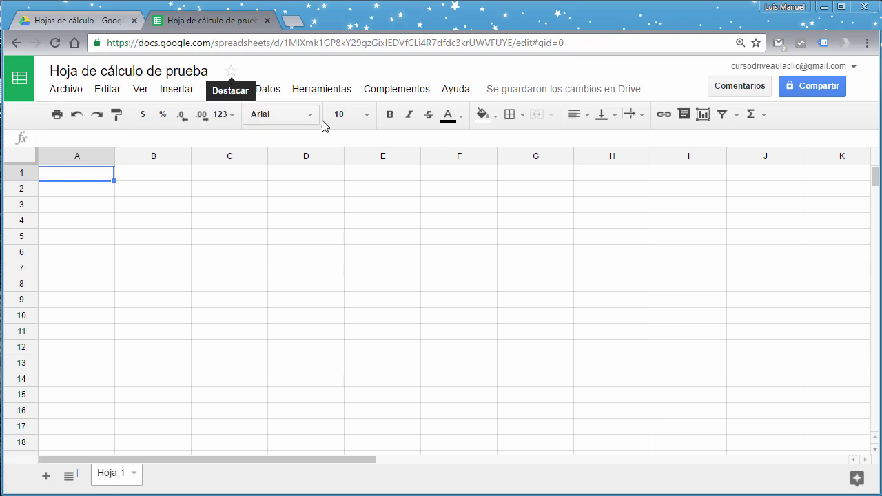
pyautogui.click(853, 68)
pyautogui.click(853, 67)
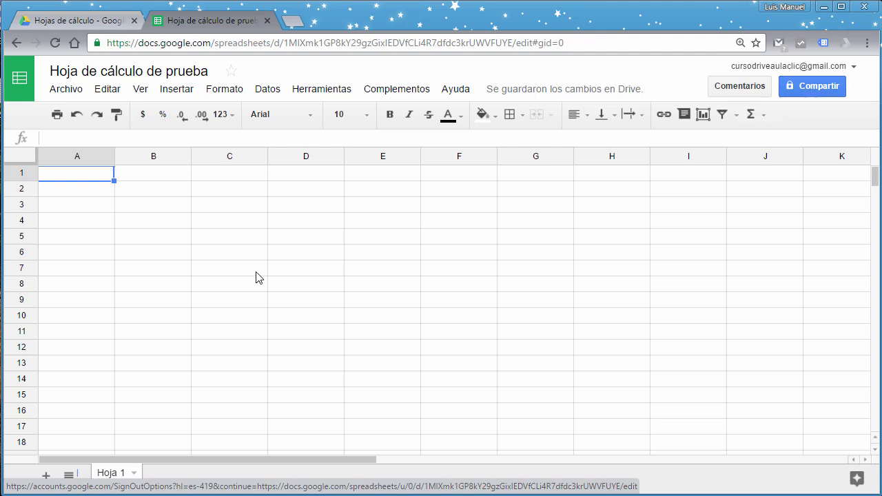
pyautogui.click(72, 92)
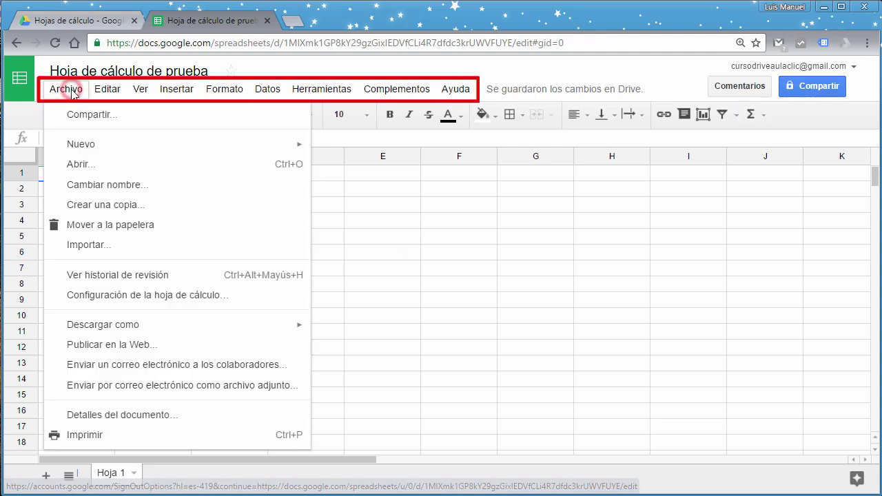
pyautogui.moveTo(139, 93)
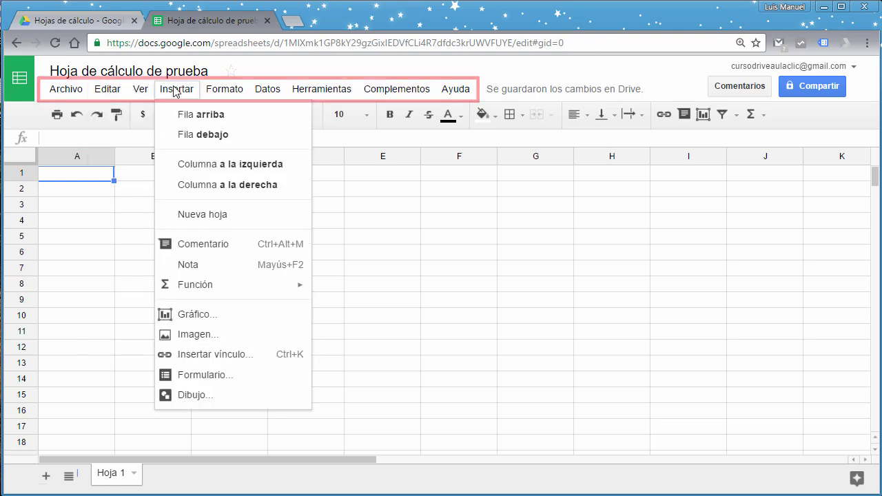
pyautogui.moveTo(264, 94)
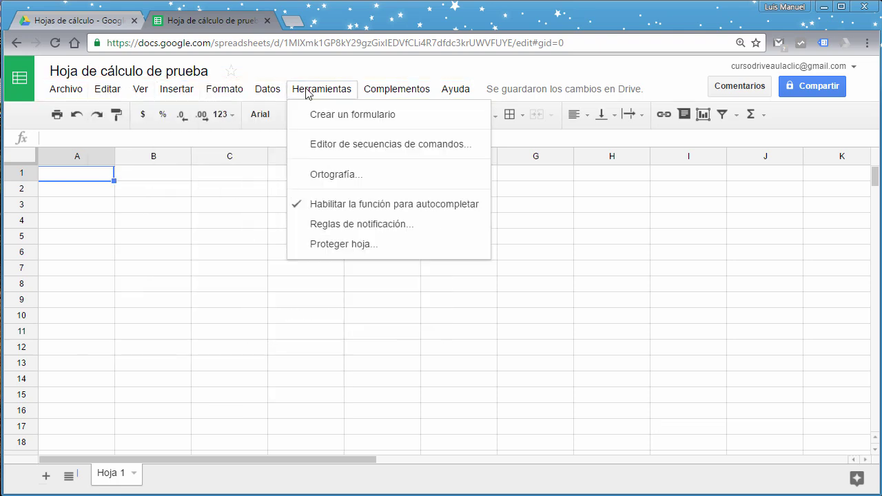
pyautogui.moveTo(452, 94)
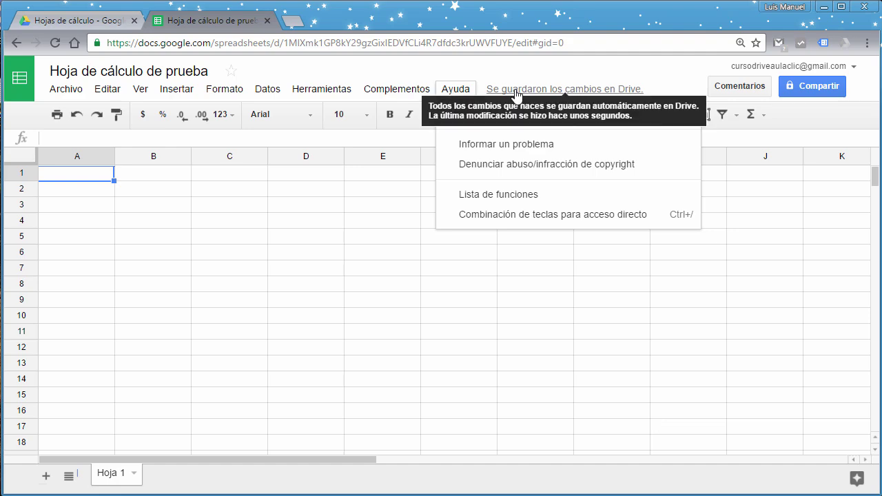
pyautogui.click(313, 173)
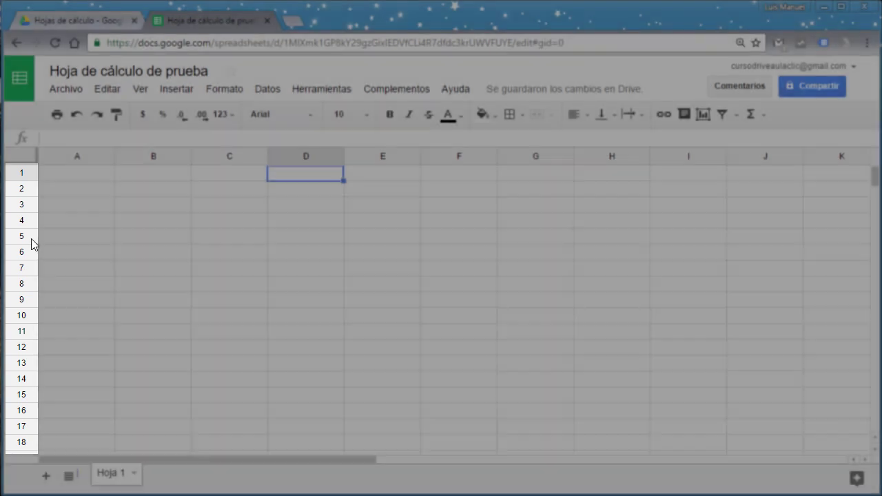
pyautogui.click(29, 236)
pyautogui.click(135, 253)
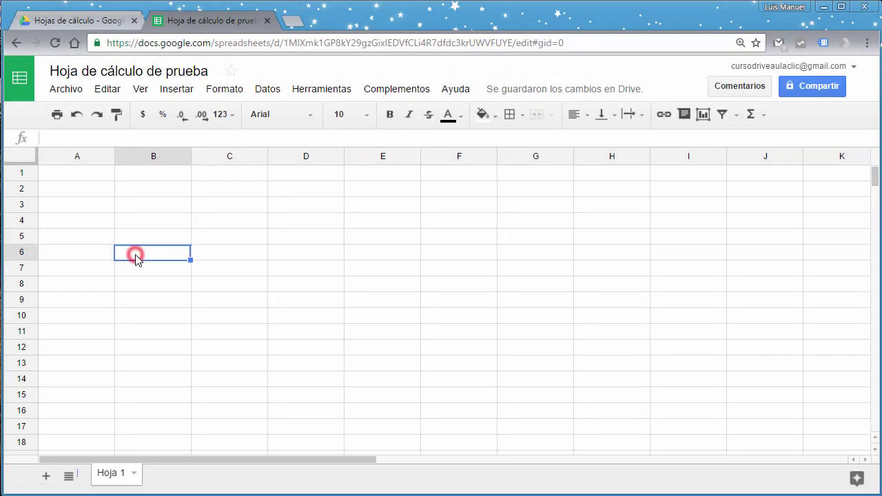
pyautogui.click(155, 211)
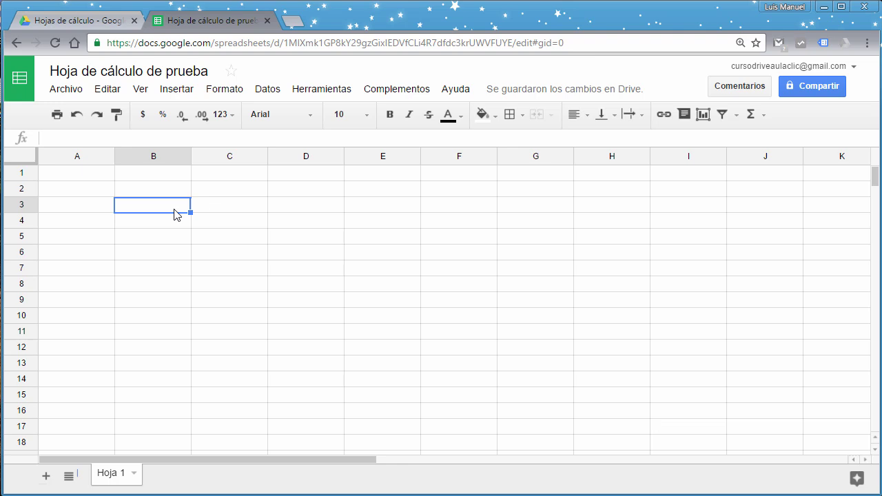
pyautogui.click(151, 264)
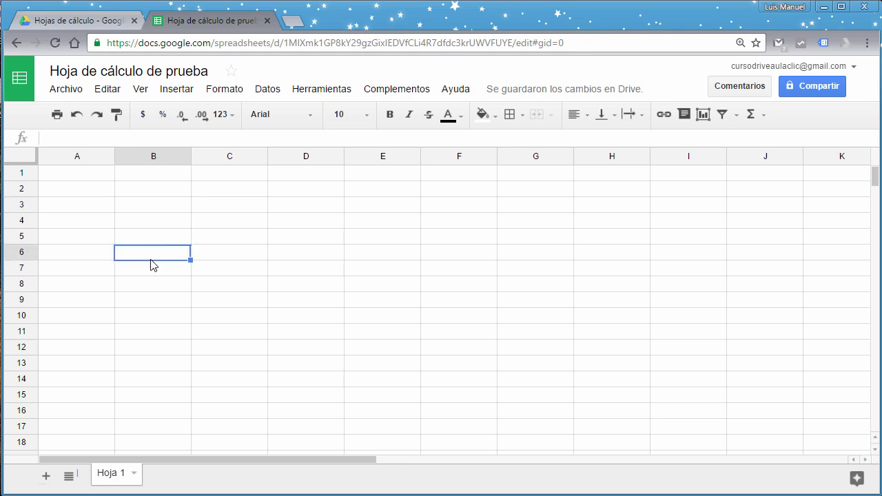
pyautogui.click(250, 178)
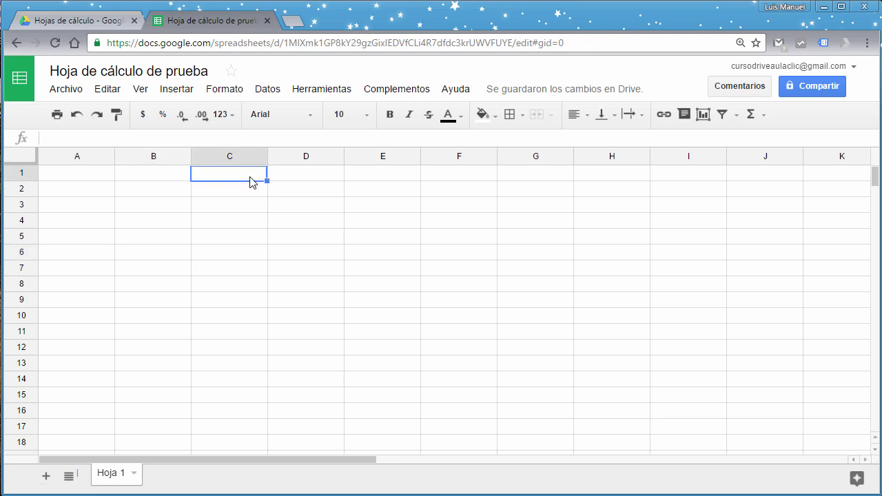
pyautogui.click(300, 176)
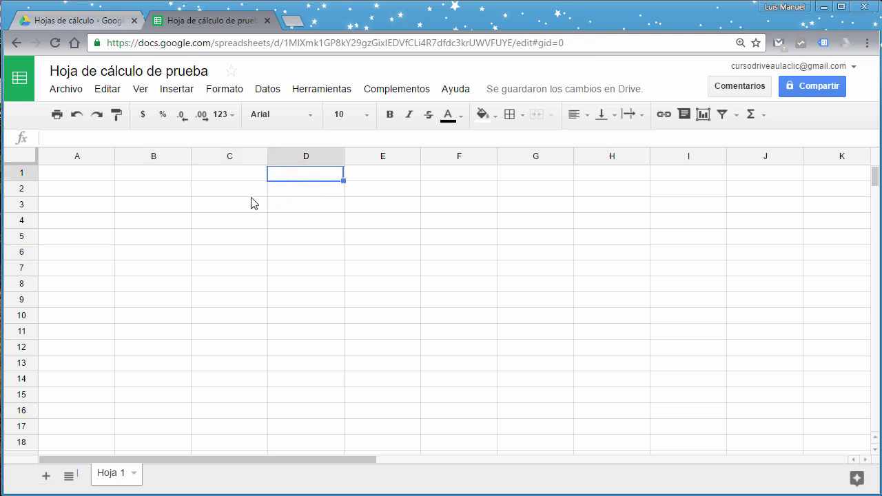
pyautogui.click(87, 175)
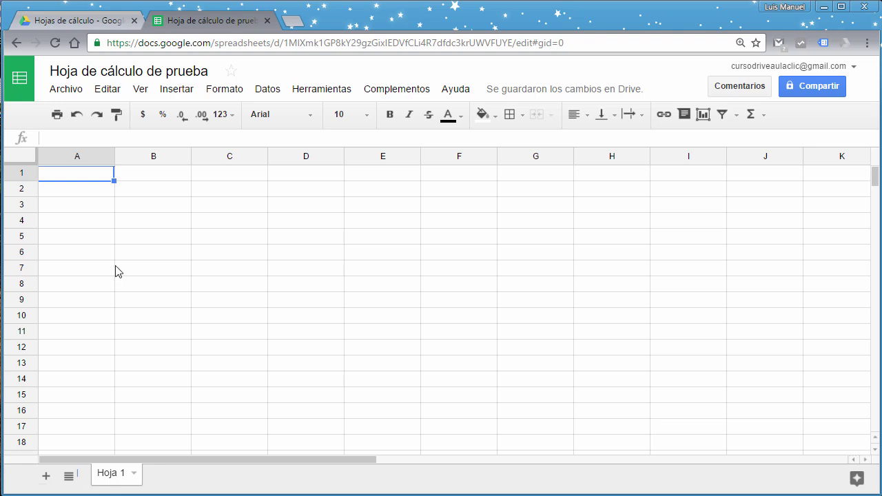
pyautogui.click(80, 207)
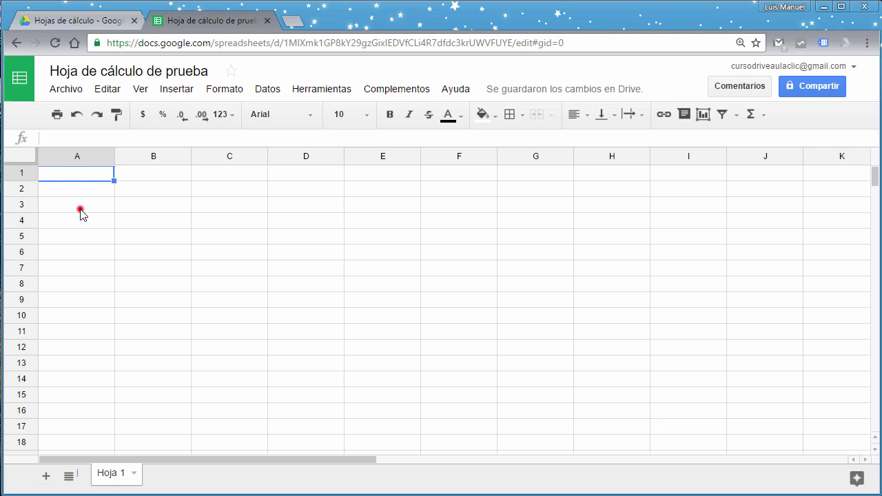
# Enter the value 10 in cell A2 and the value 5 in cell B2.
pyautogui.click(127, 210)
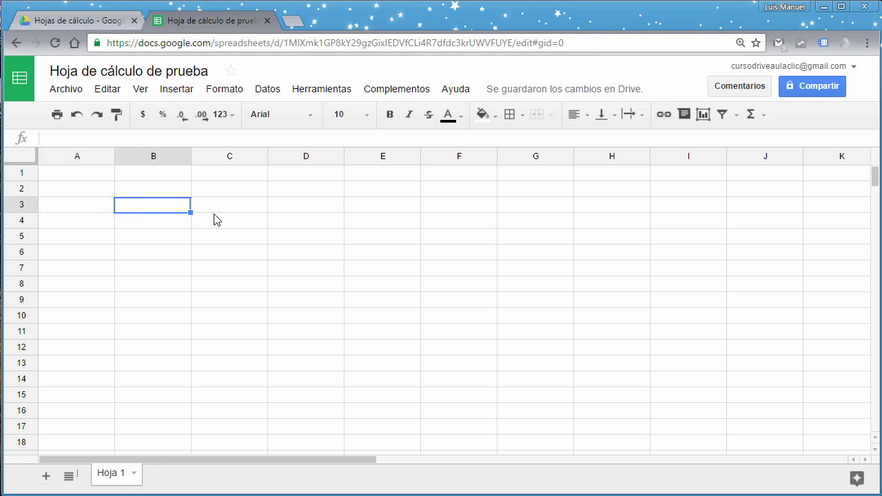
pyautogui.press('Left')
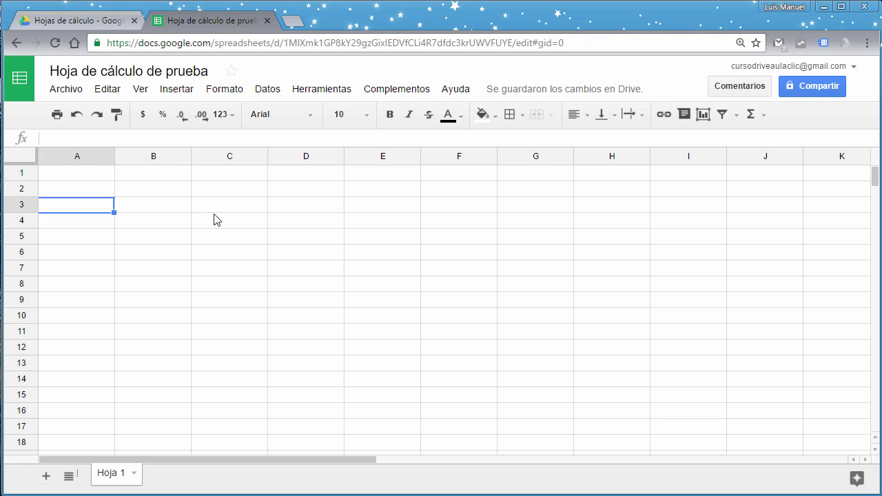
pyautogui.press('Up')
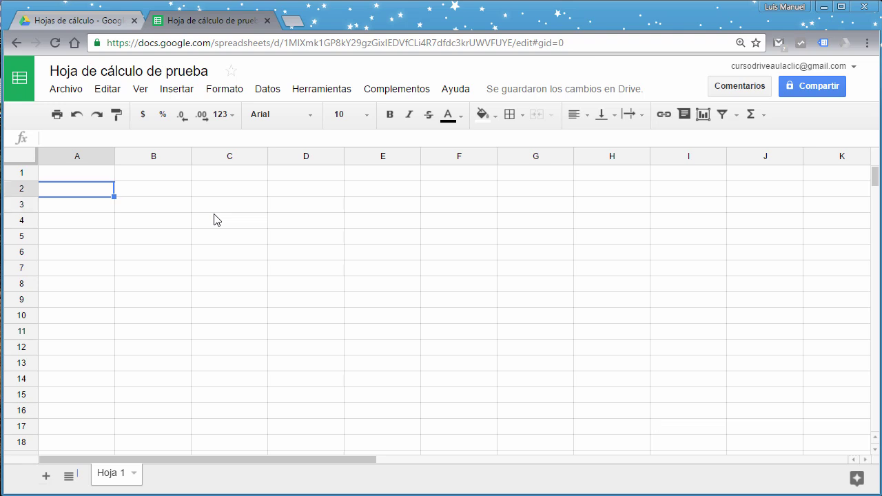
pyautogui.write('10')
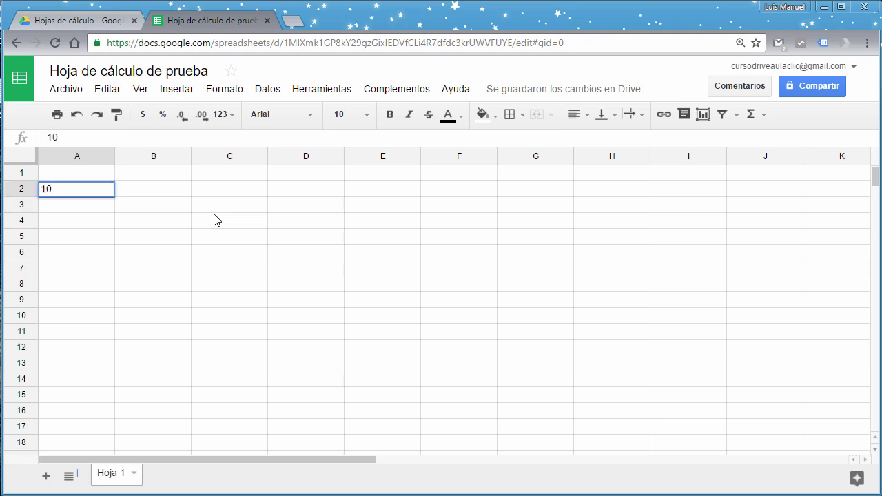
pyautogui.press('Tab')
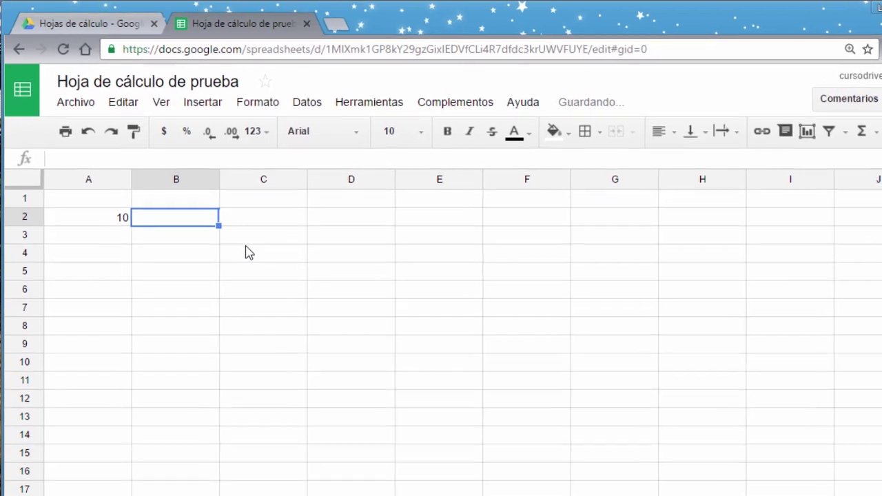
pyautogui.write('5')
pyautogui.press('Tab')
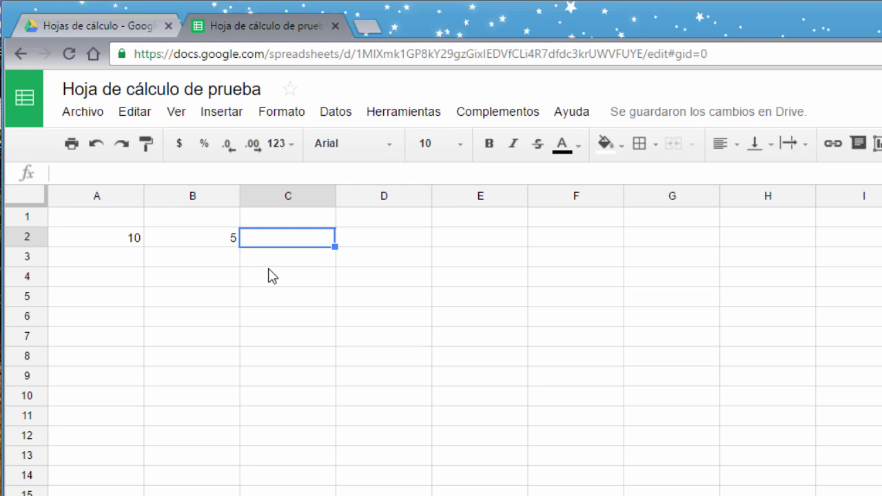
# Enter the formula =10*5 in cell C2, multiplying the two numbers as fixed constants.
pyautogui.write('=10*5')
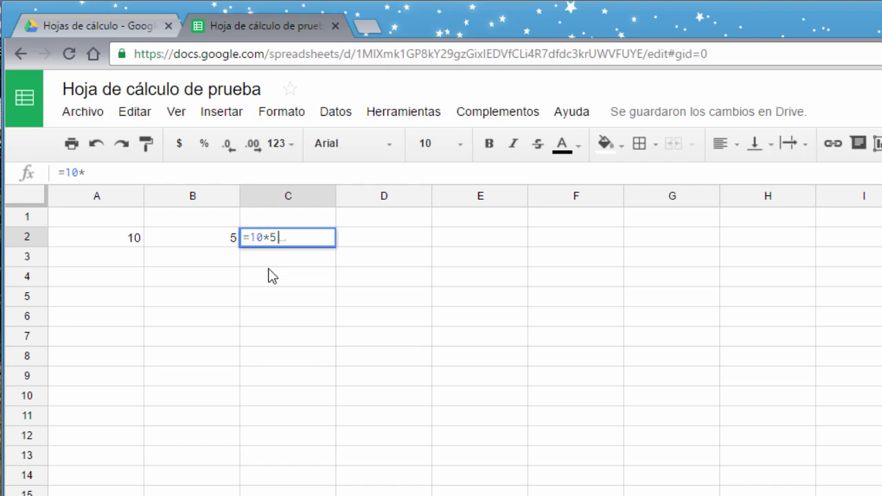
pyautogui.press('Return')
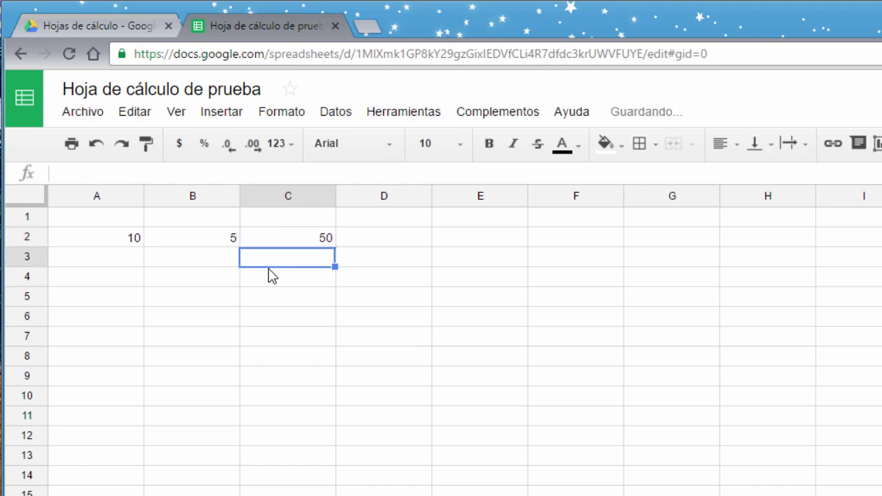
# Replace the content of cell C2 with the formula =A2*B2, referencing the two cells to its left.
pyautogui.press('Up')
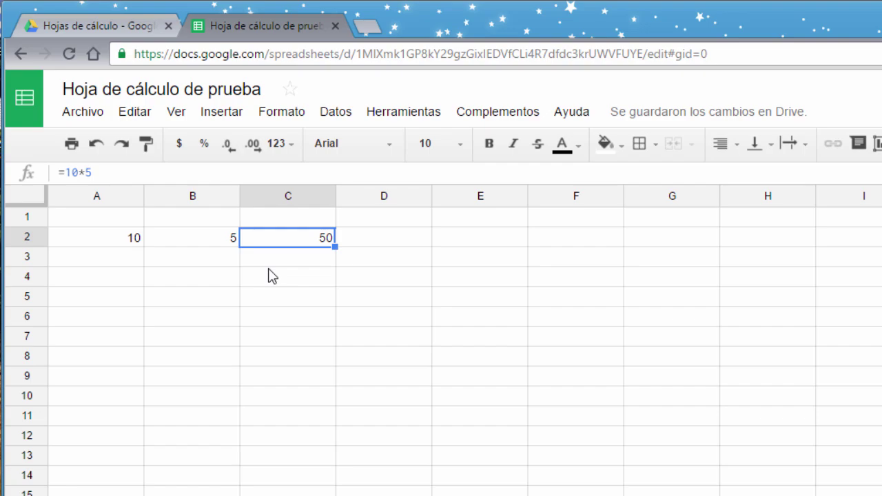
pyautogui.write('=')
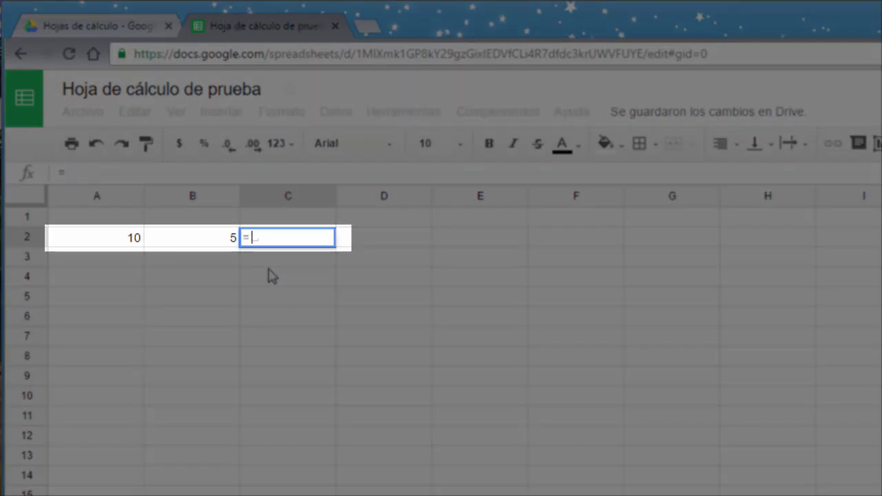
pyautogui.press('Left')
pyautogui.press('Left')
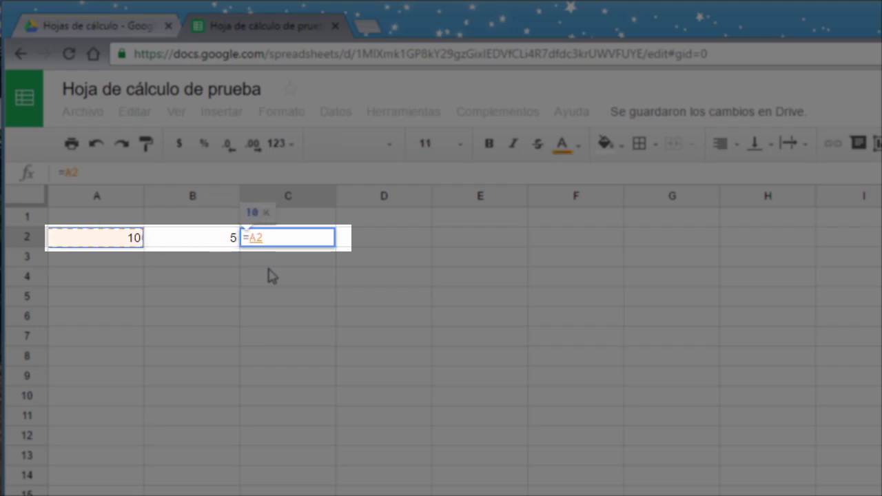
pyautogui.write('*')
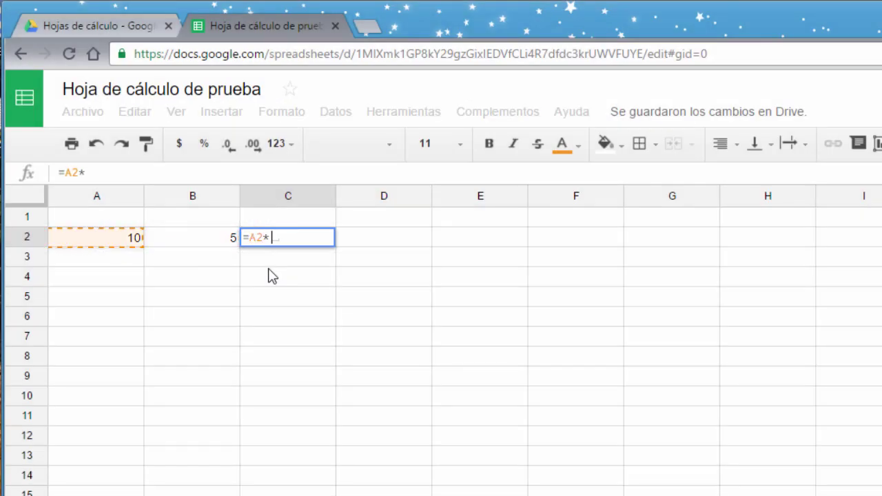
pyautogui.press('Right')
pyautogui.press('Left')
pyautogui.press('Left')
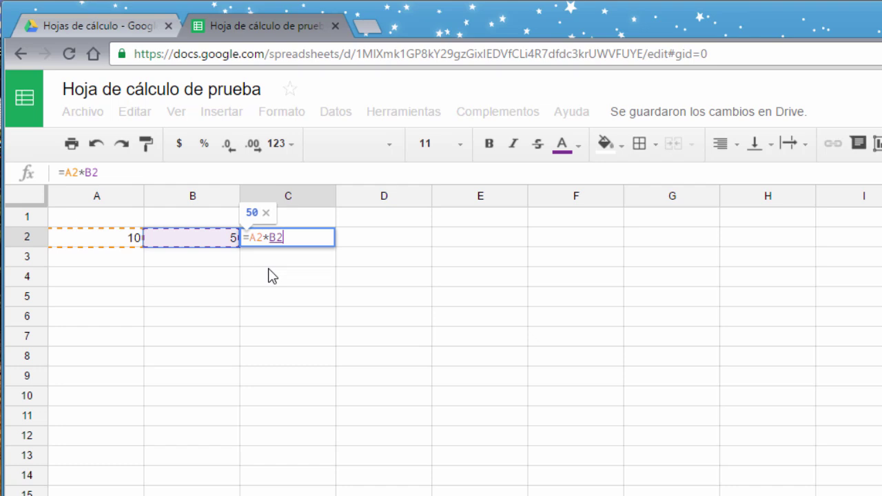
pyautogui.press('Return')
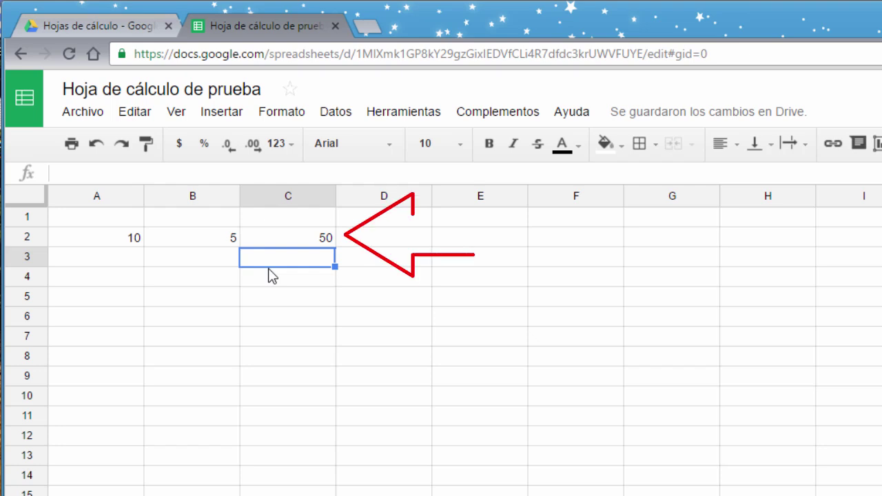
# Change the value in cell B2 to 8 so that the product in C2 recalculates.
pyautogui.press('Up')
pyautogui.press('Left')
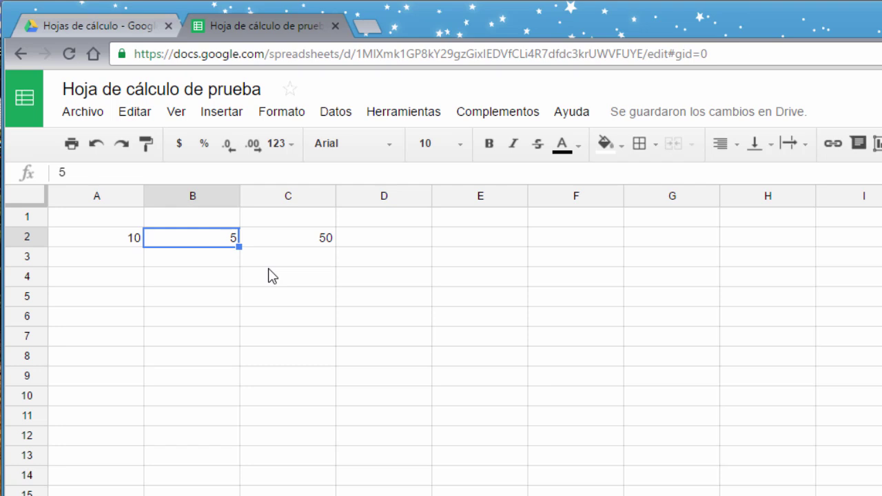
pyautogui.write('8')
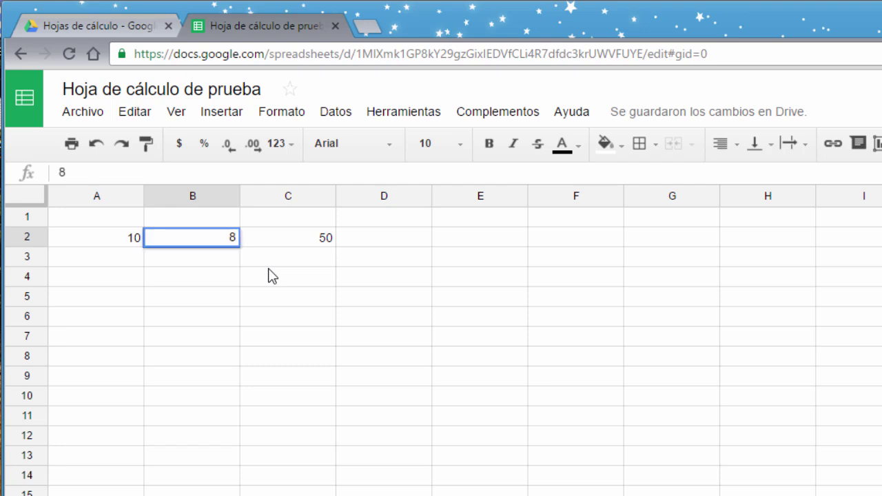
pyautogui.press('Return')
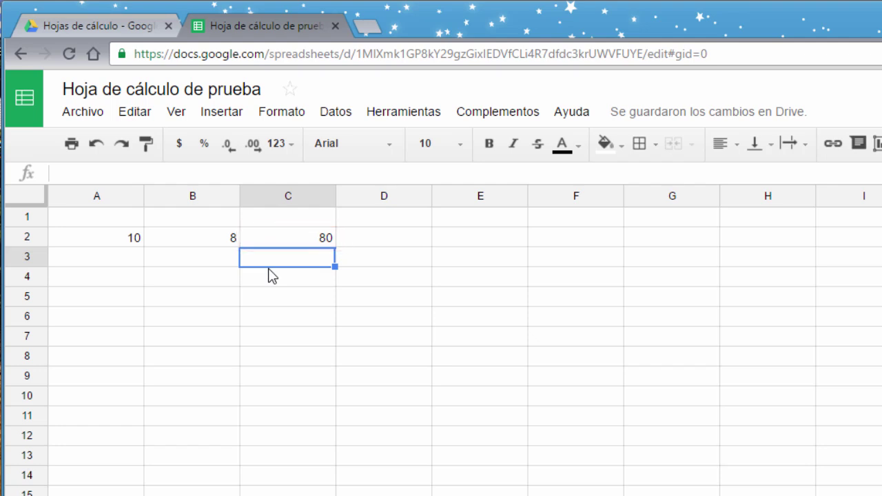
# Clear the contents of cells A2 to C2 and make A1 the active cell.
pyautogui.press('Up')
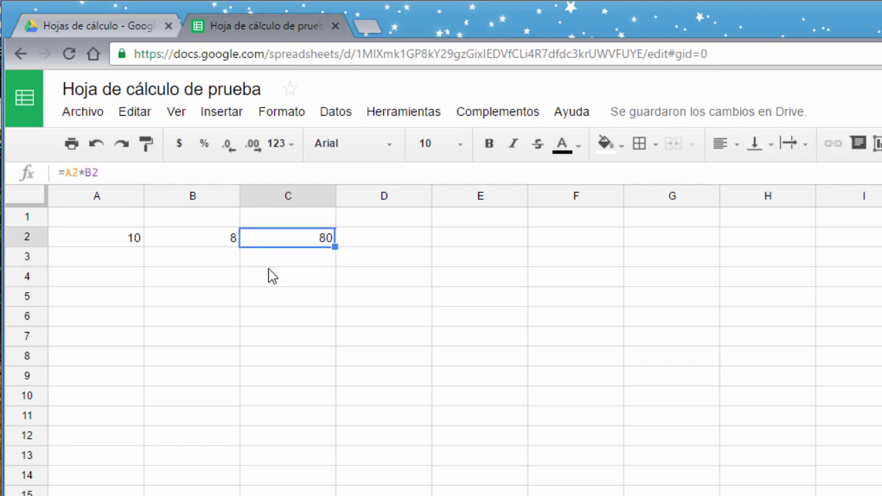
pyautogui.hotkey('shift', 'Left')
pyautogui.hotkey('shift', 'Left')
pyautogui.press('Delete')
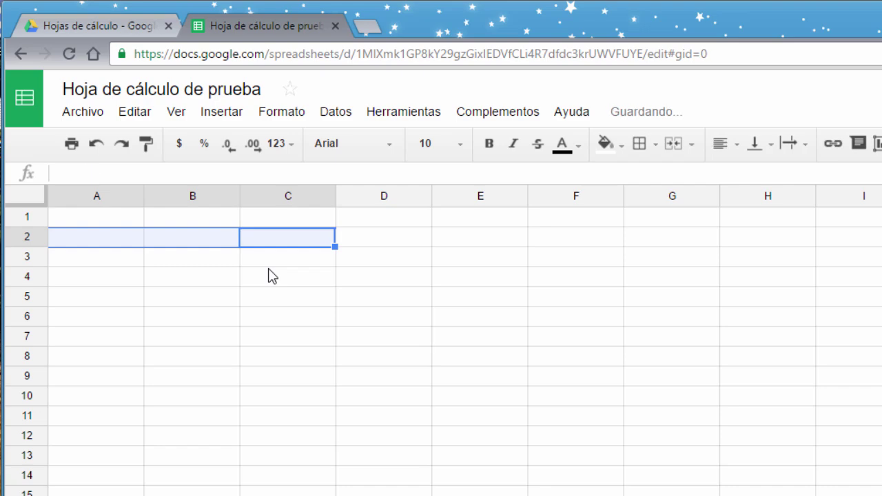
pyautogui.press('Up')
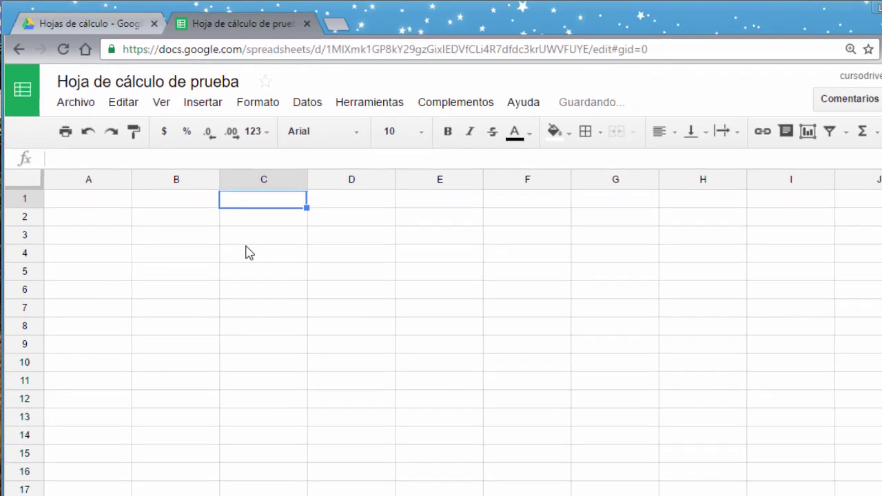
pyautogui.press('Left')
pyautogui.press('Left')
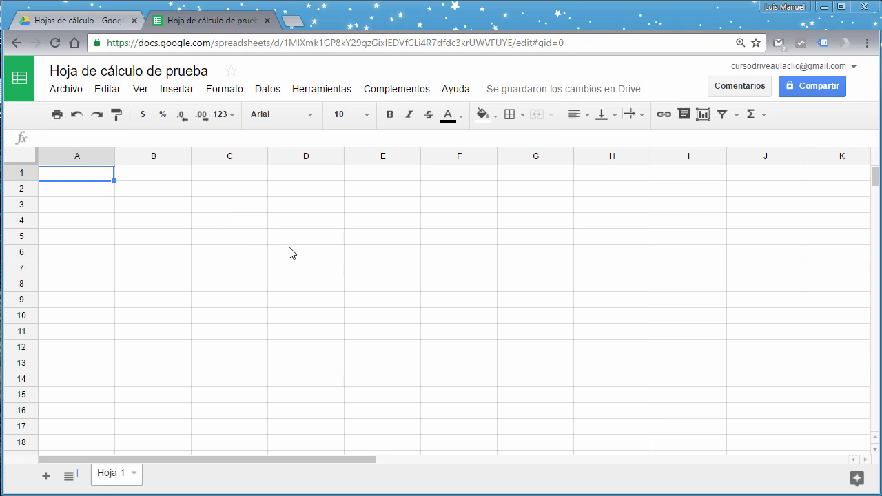
# Select several scattered cells of the empty sheet one after another, including F4, B4 and H3, ending on A3.
pyautogui.click(435, 225)
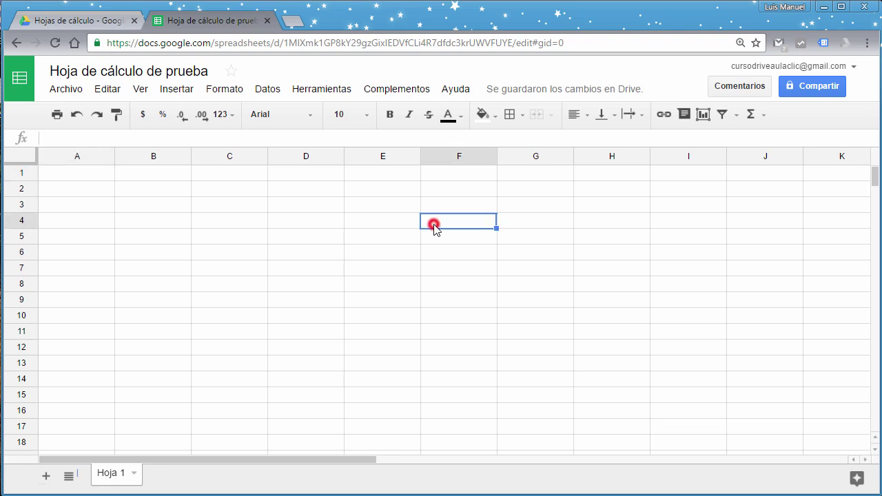
pyautogui.click(147, 282)
pyautogui.click(178, 220)
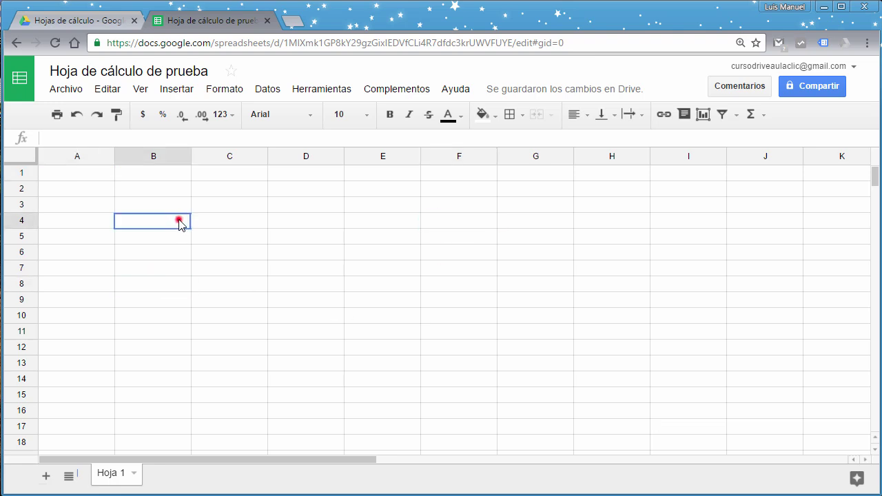
pyautogui.click(366, 221)
pyautogui.click(536, 207)
pyautogui.click(612, 206)
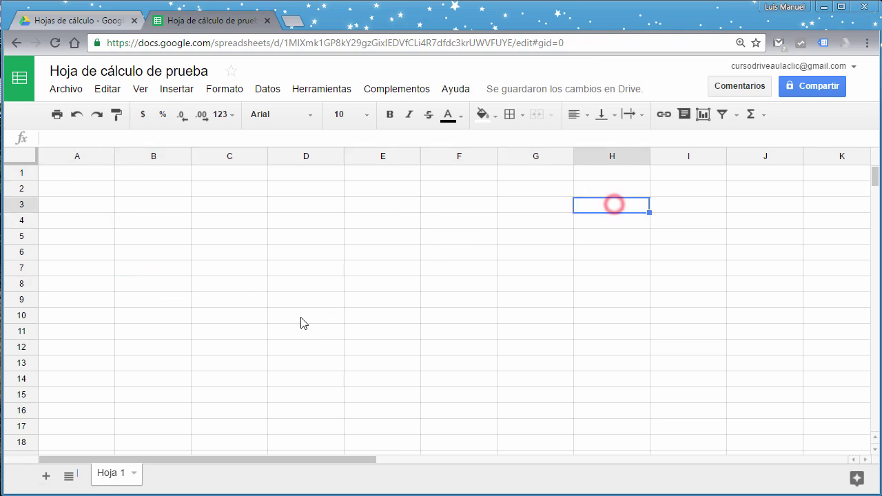
pyautogui.click(91, 206)
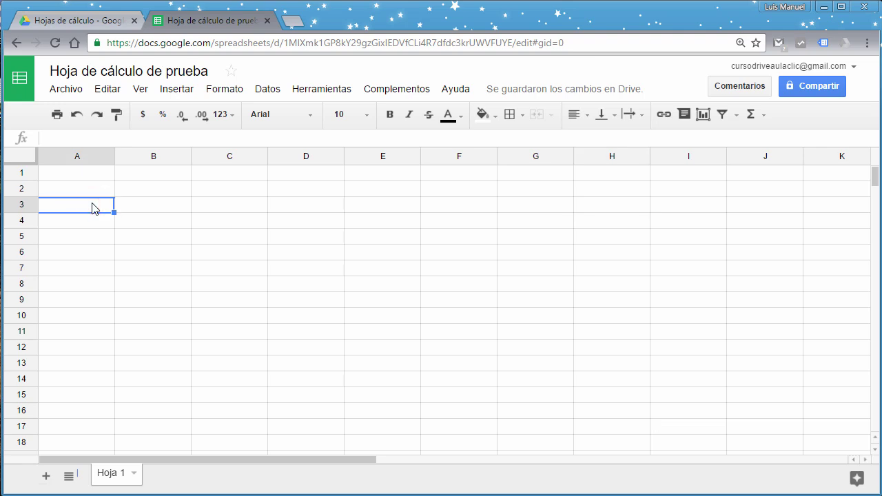
# Move the active cell one cell at a time in all four directions around the empty grid, and return to A1.
pyautogui.press('Right')
pyautogui.press('Right')
pyautogui.press('Down')
pyautogui.press('Down')
pyautogui.press('Down')
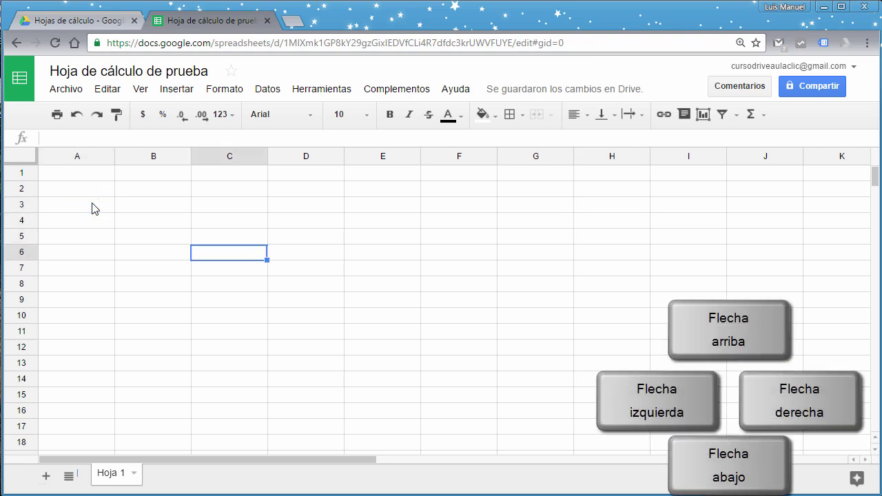
pyautogui.press('Left')
pyautogui.press('Right')
pyautogui.press('Right')
pyautogui.press('Right')
pyautogui.press('Right')
pyautogui.press('Down')
pyautogui.press('Down')
pyautogui.press('Left')
pyautogui.press('Left')
pyautogui.press('Down')
pyautogui.press('Left')
pyautogui.press('Left')
pyautogui.press('Left')
pyautogui.press('Up')
pyautogui.press('Up')
pyautogui.press('Up')
pyautogui.press('Up')
pyautogui.press('Up')
pyautogui.press('Right')
pyautogui.press('Right')
pyautogui.press('Right')
pyautogui.press('Right')
pyautogui.press('Right')
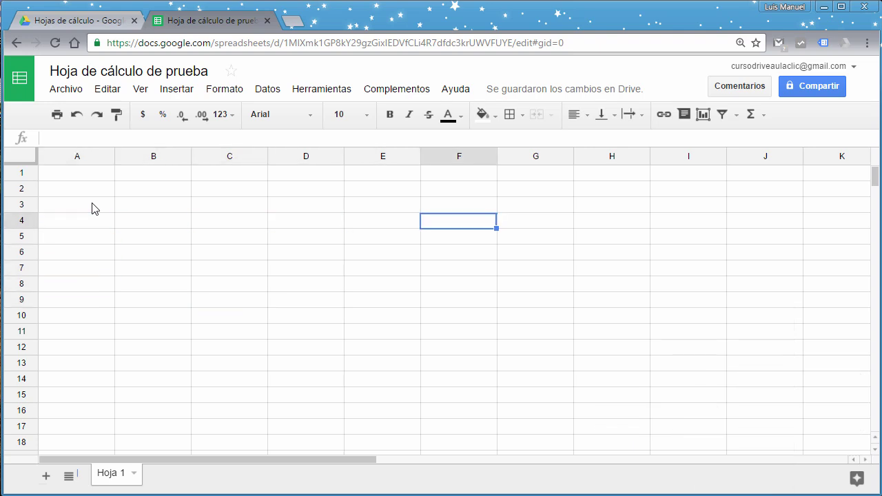
pyautogui.press('Down')
pyautogui.press('Down')
pyautogui.press('Left')
pyautogui.press('Down')
pyautogui.press('Left')
pyautogui.press('Left')
pyautogui.press('Left')
pyautogui.press('Up')
pyautogui.press('Up')
pyautogui.press('Up')
pyautogui.press('Down')
pyautogui.press('Down')
pyautogui.press('Down')
pyautogui.press('Left')
pyautogui.press('Right')
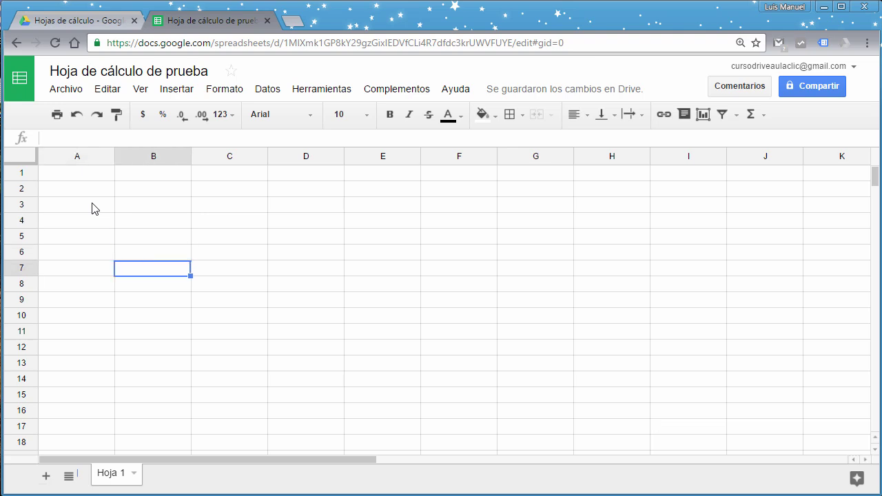
pyautogui.press('Right')
pyautogui.press('Right')
pyautogui.press('Right')
pyautogui.press('Right')
pyautogui.press('Right')
pyautogui.press('Left')
pyautogui.press('Left')
pyautogui.press('Left')
pyautogui.press('Left')
pyautogui.press('Left')
pyautogui.hotkey('ctrl', 'Home')
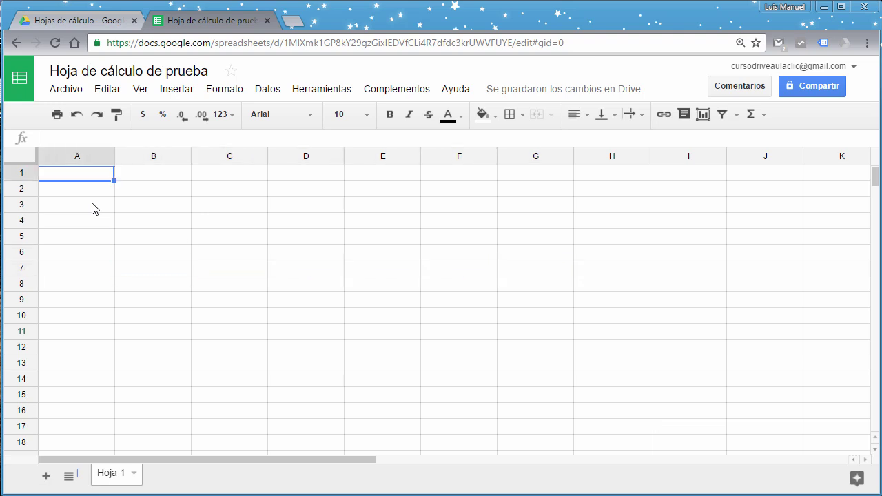
# Enter the value 1 in cell B4 and the value 2 in cell C4.
pyautogui.press('Down')
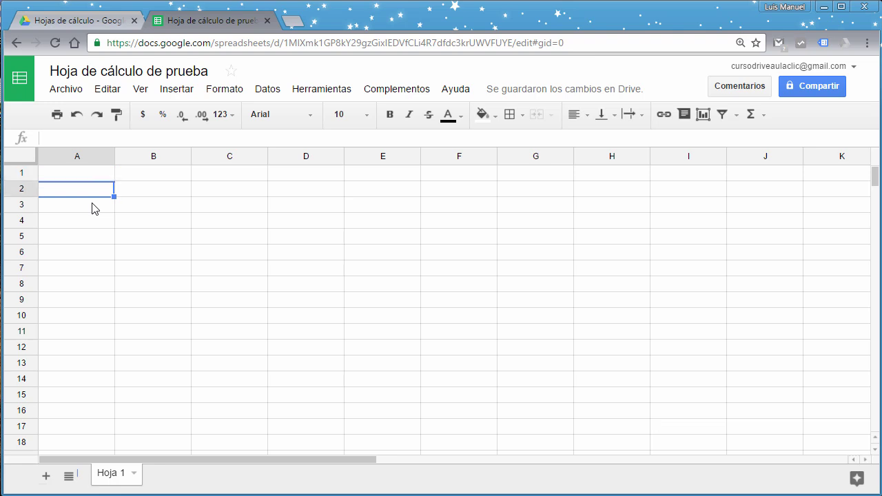
pyautogui.press('Down')
pyautogui.press('Down')
pyautogui.press('Right')
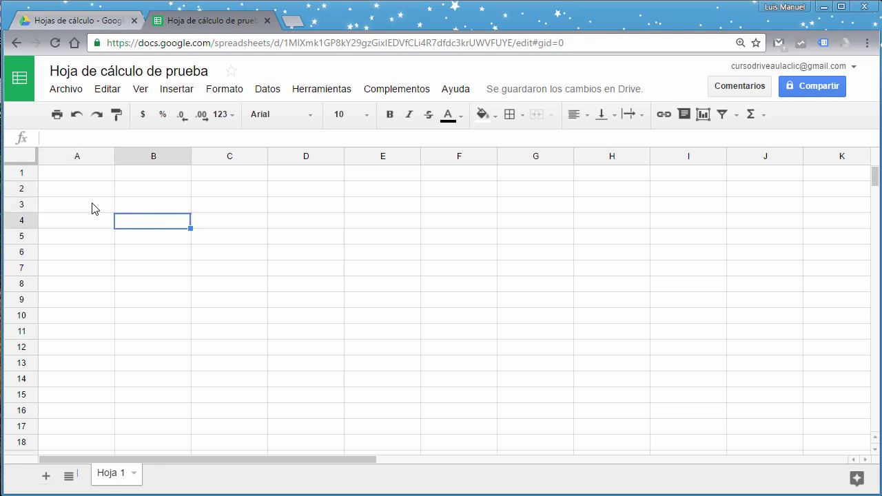
pyautogui.write('1')
pyautogui.press('Right')
pyautogui.write('2')
pyautogui.press('Right')
# Extend the number series from B4 and C4 along row 4 to cell G4, filling in 3 to 6.
pyautogui.press('Left')
pyautogui.press('Left')
pyautogui.hotkey('shift', 'Right')
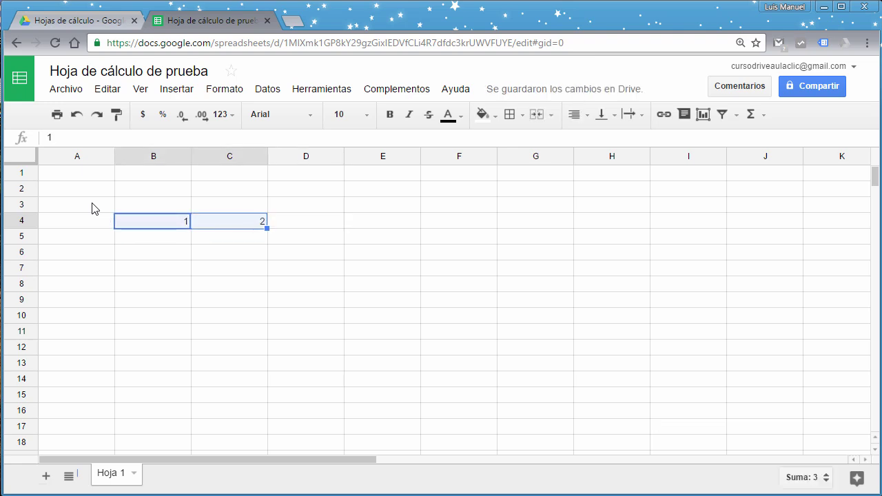
pyautogui.moveTo(266, 228); pyautogui.dragTo(522, 262)
pyautogui.click(424, 256)
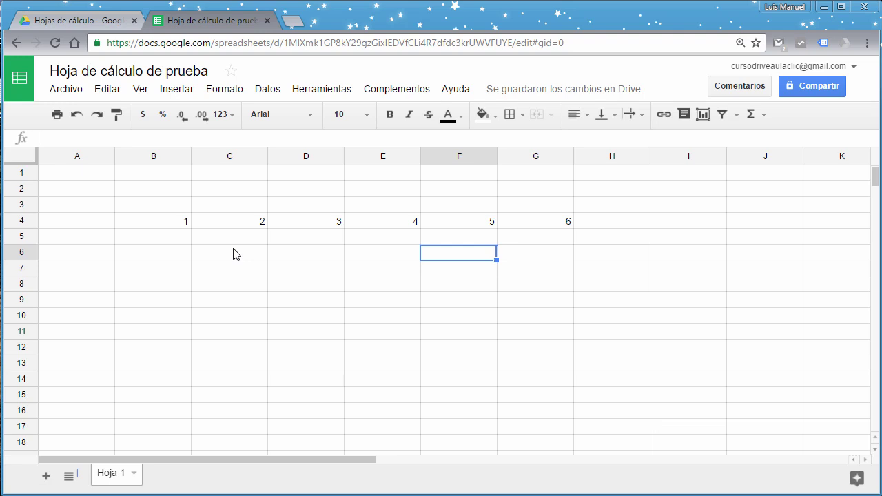
# Jump to the sheet's first cell A1, to its last cell Z1000, and back to A1.
pyautogui.press('Up')
pyautogui.press('Up')
pyautogui.press('Up')
pyautogui.hotkey('ctrl', 'Home')
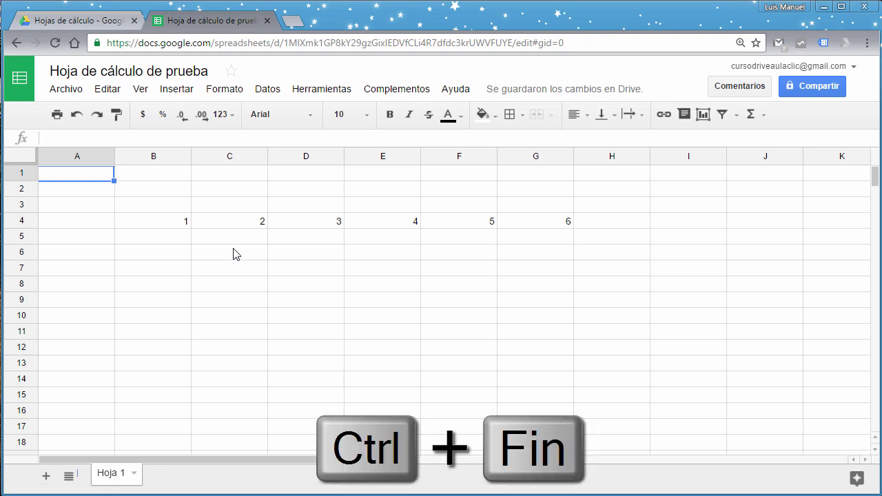
pyautogui.hotkey('ctrl', 'End')
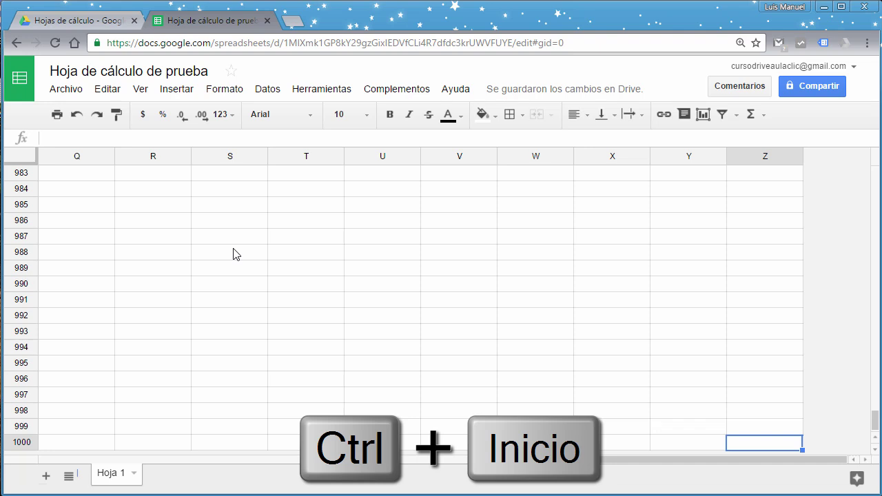
pyautogui.hotkey('ctrl', 'Home')
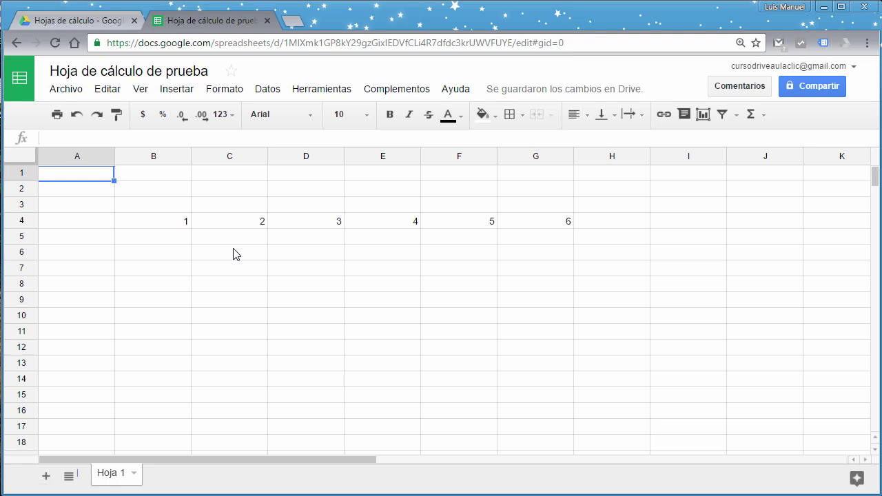
# From B4, jump to the last filled cell of the row 4 series, and move one cell further to H4.
pyautogui.press('Down')
pyautogui.press('Down')
pyautogui.press('Down')
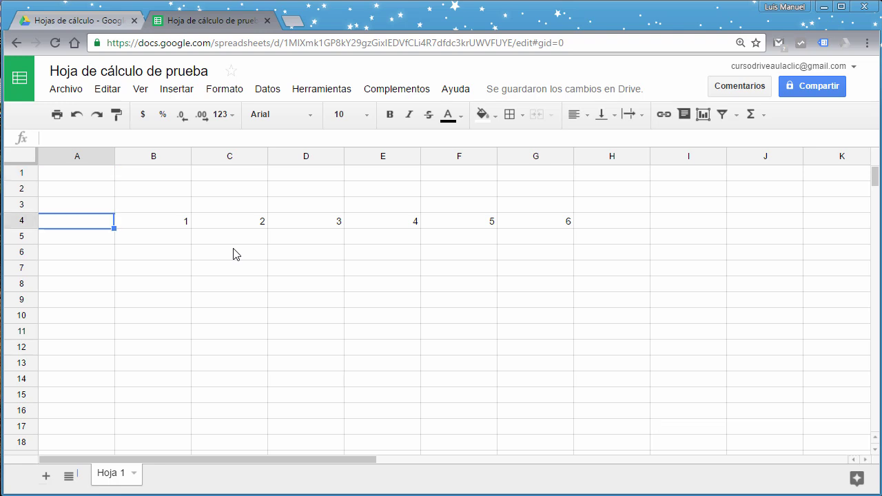
pyautogui.press('Right')
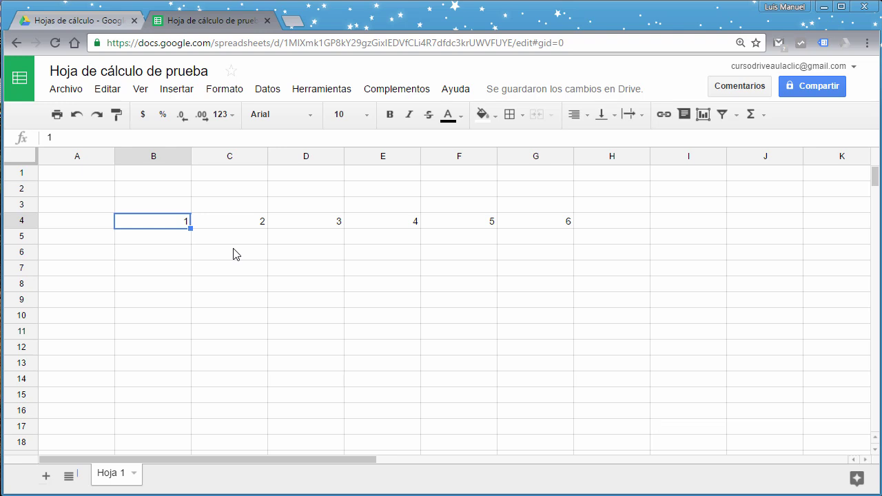
pyautogui.hotkey('ctrl', 'Right')
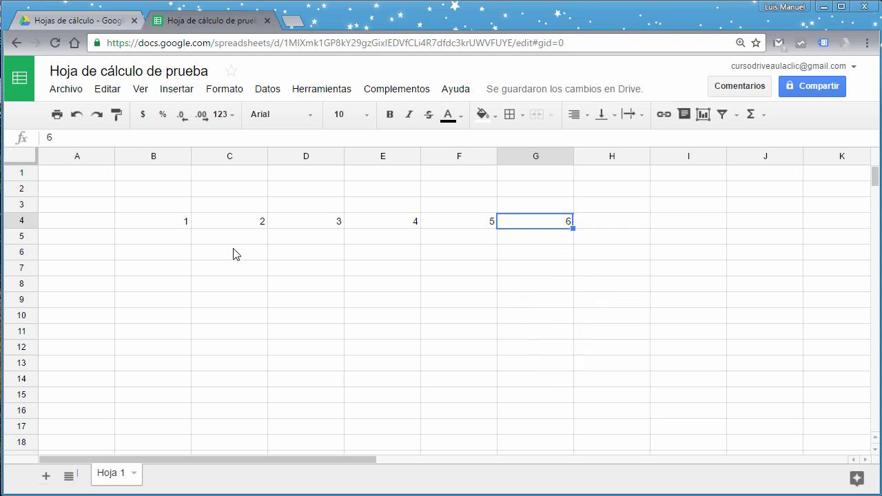
pyautogui.press('Right')
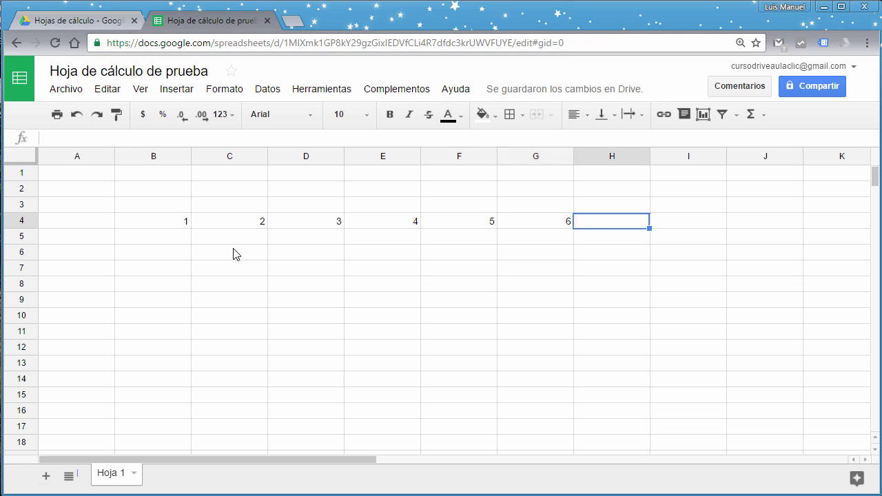
# Return to the start of the series in B4 and repeat the jump to its end, stopping at the empty cell H4.
pyautogui.press('Left')
pyautogui.press('Left')
pyautogui.press('Left')
pyautogui.press('Left')
pyautogui.press('Left')
pyautogui.press('Left')
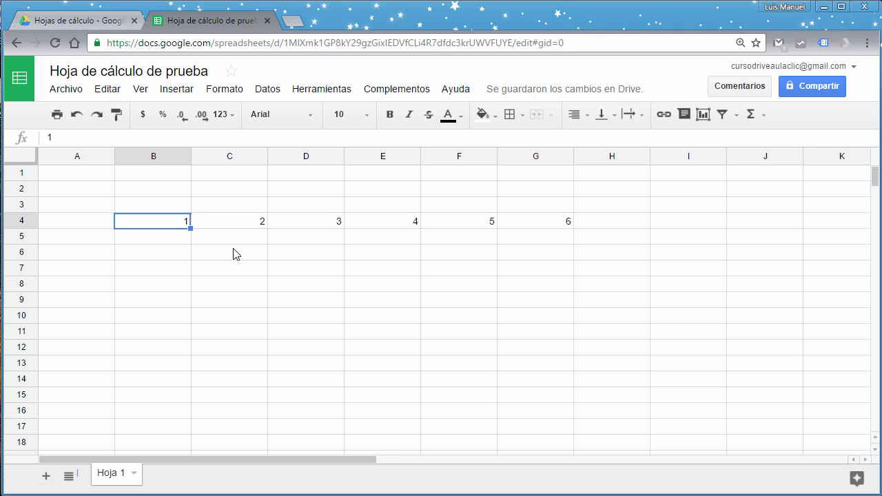
pyautogui.hotkey('ctrl', 'Right')
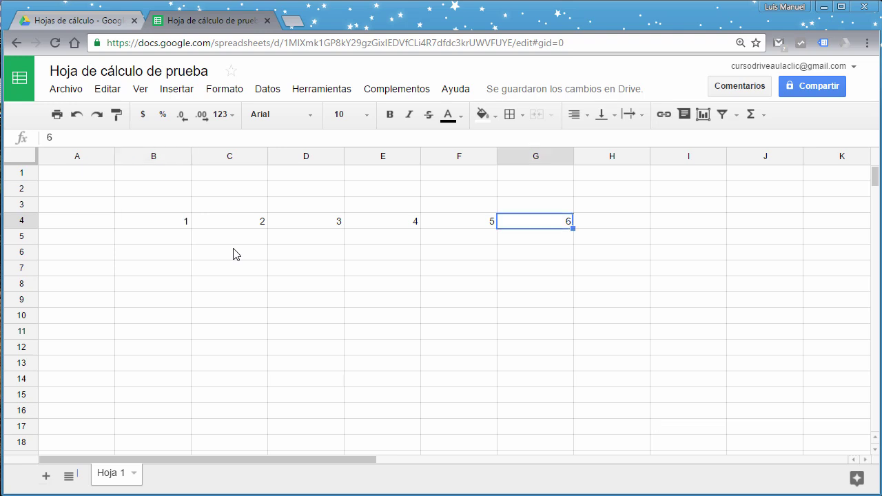
pyautogui.press('Right')
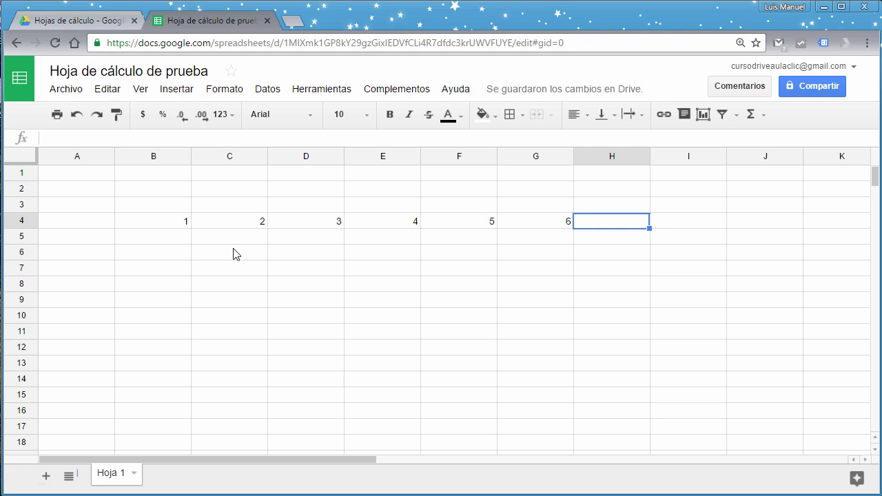
# Go to cell A7 in an empty row, jump to the last column at Z7, and jump back to A7.
pyautogui.press('Down')
pyautogui.press('Down')
pyautogui.press('Down')
pyautogui.press('Left')
pyautogui.press('Left')
pyautogui.press('Left')
pyautogui.press('Left')
pyautogui.press('Left')
pyautogui.press('Left')
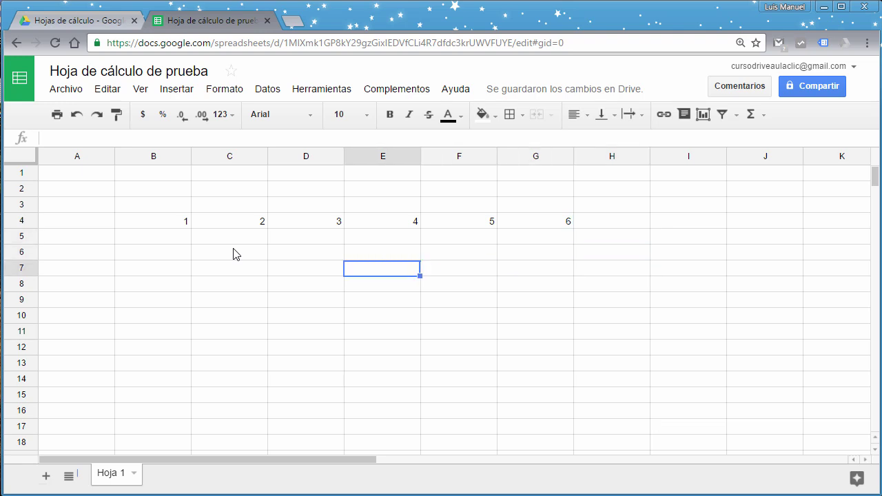
pyautogui.press('Left')
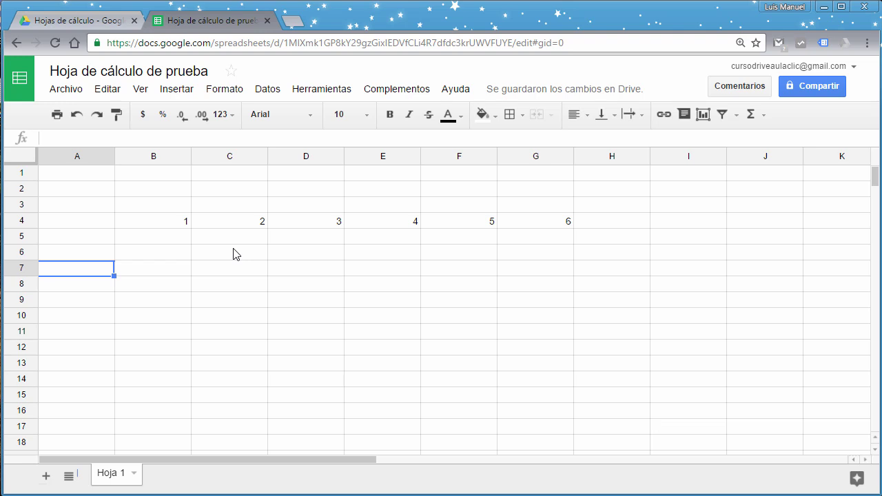
pyautogui.hotkey('ctrl', 'Right')
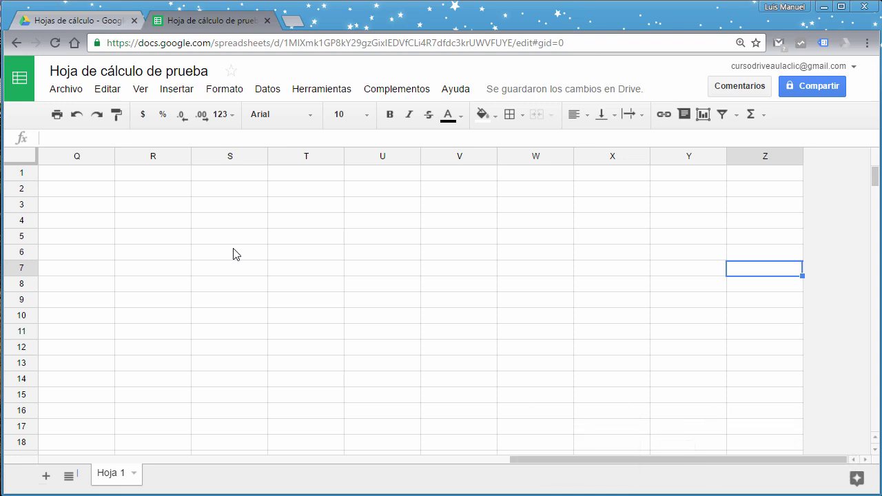
pyautogui.hotkey('ctrl', 'Left')
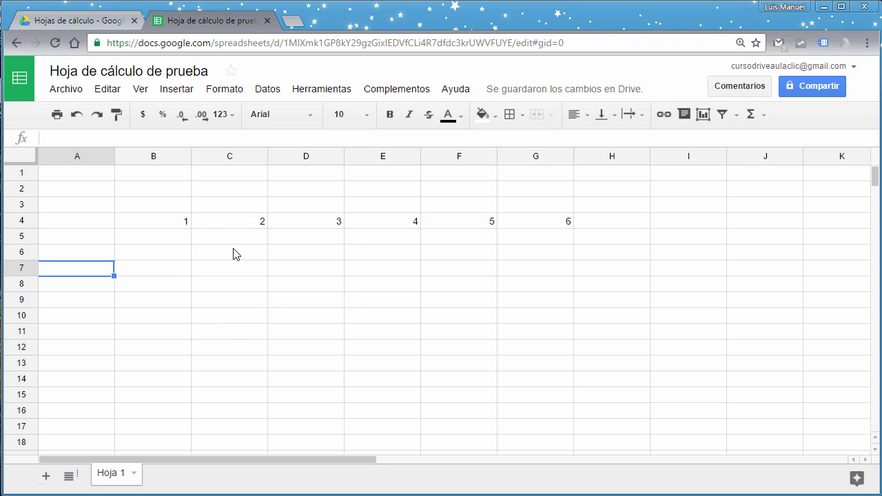
# Move the selection from A7 to the empty cell K4, past the end of the row 4 series.
pyautogui.press('Right')
pyautogui.press('Right')
pyautogui.press('Right')
pyautogui.press('Right')
pyautogui.press('Right')
pyautogui.press('Right')
pyautogui.press('Right')
pyautogui.press('Right')
pyautogui.press('Right')
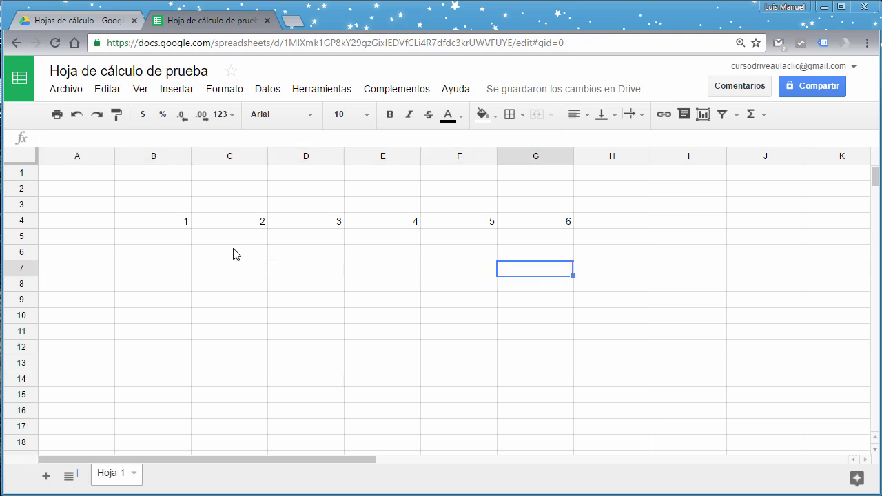
pyautogui.press('Right')
pyautogui.press('Up')
pyautogui.press('Up')
pyautogui.press('Up')
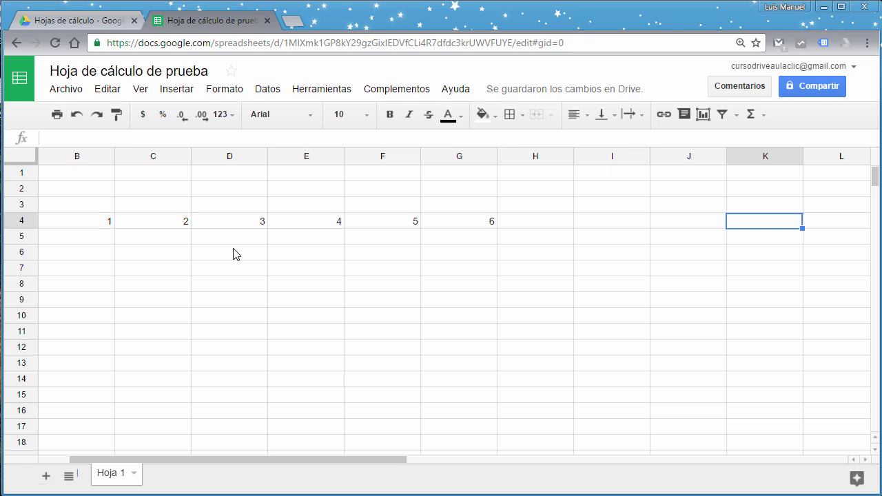
# Jump back along row 4 from K4 to the series' last cell G4, its first cell B4, and on to A4.
pyautogui.hotkey('ctrl', 'Left')
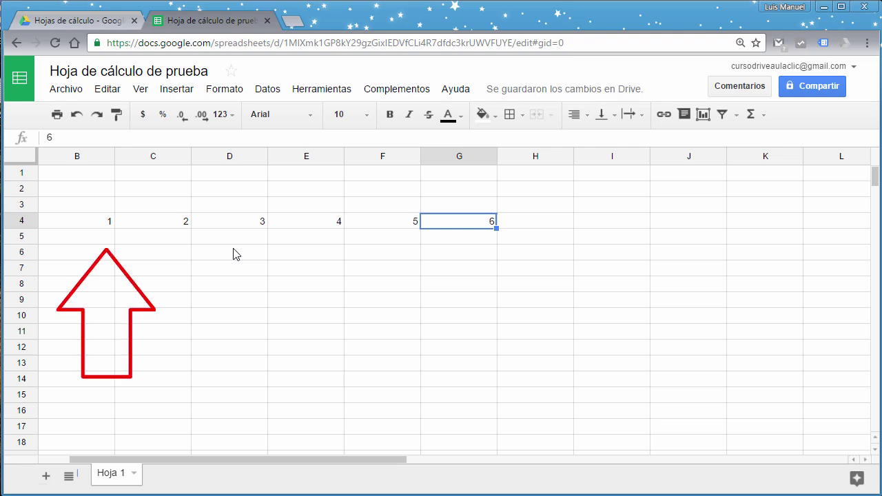
pyautogui.hotkey('ctrl', 'Left')
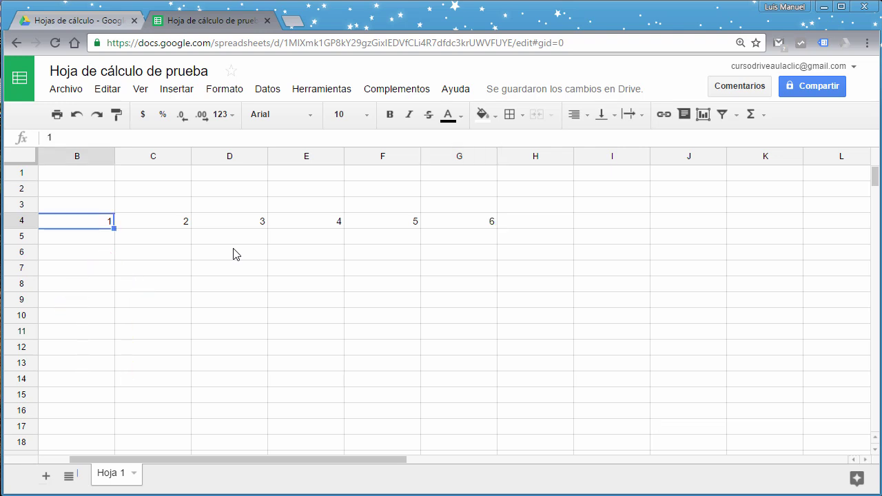
pyautogui.hotkey('ctrl', 'Left')
pyautogui.press('Right')
pyautogui.press('Left')
pyautogui.press('Right')
pyautogui.press('Left')
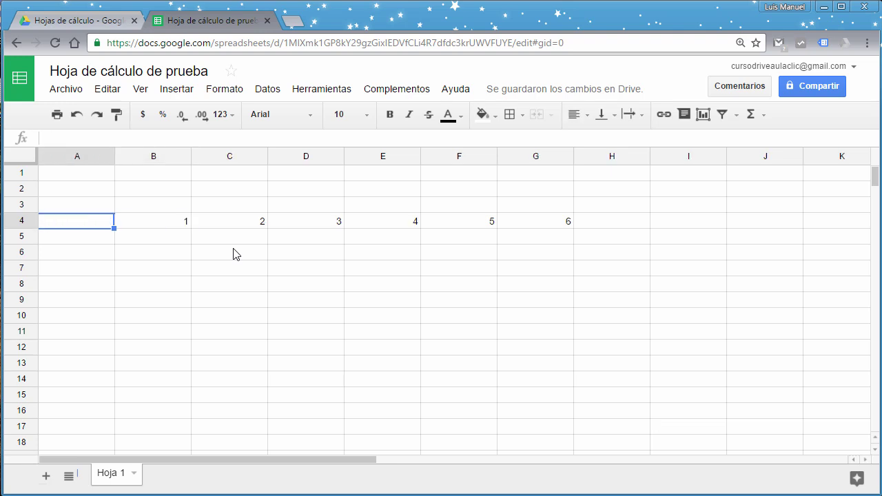
# Go to D9, jump to the column's last cell D1000, and jump back up to the filled cell D4.
pyautogui.press('Down')
pyautogui.press('Down')
pyautogui.press('Down')
pyautogui.press('Down')
pyautogui.press('Down')
pyautogui.press('Right')
pyautogui.press('Right')
pyautogui.press('Right')
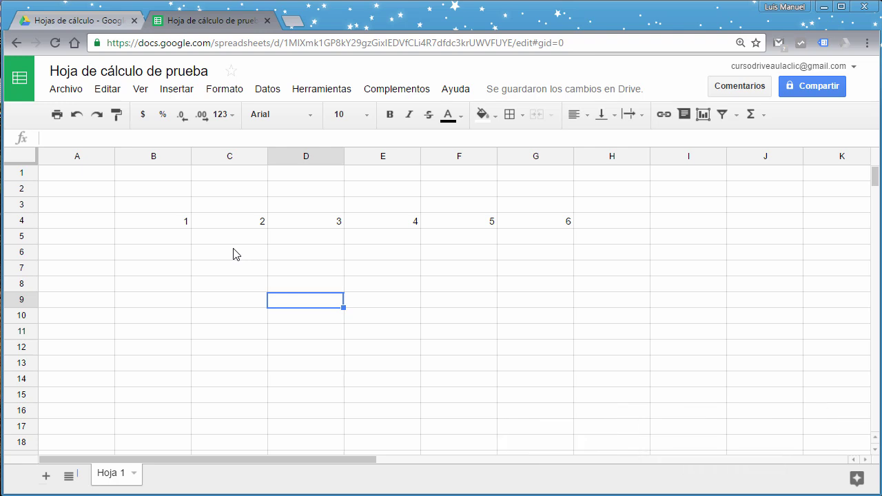
pyautogui.hotkey('ctrl', 'Down')
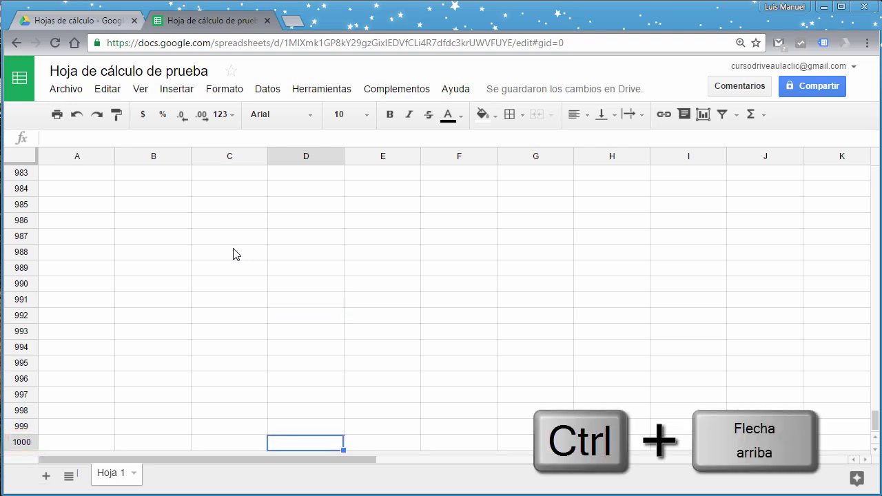
pyautogui.hotkey('ctrl', 'Up')
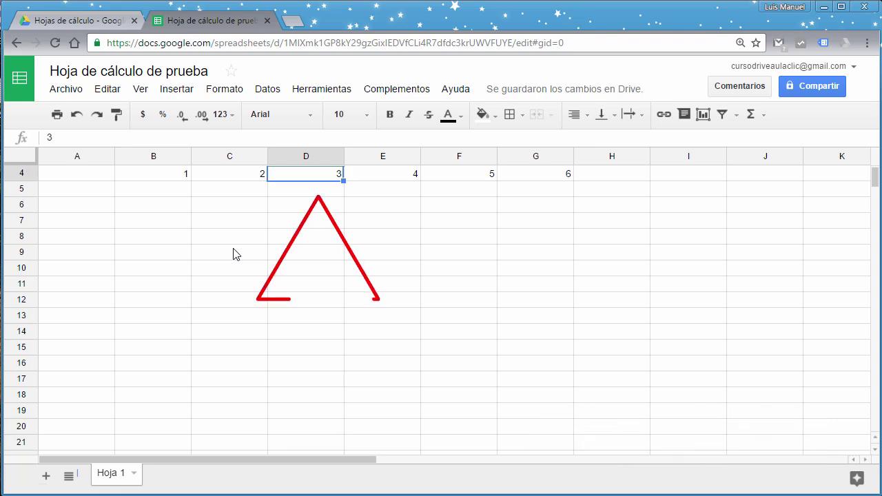
# Jump up to D1, step down to D3, and jump along the sheet's edges to A1000 and back to A1.
pyautogui.hotkey('ctrl', 'Up')
pyautogui.press('Down')
pyautogui.press('Down')
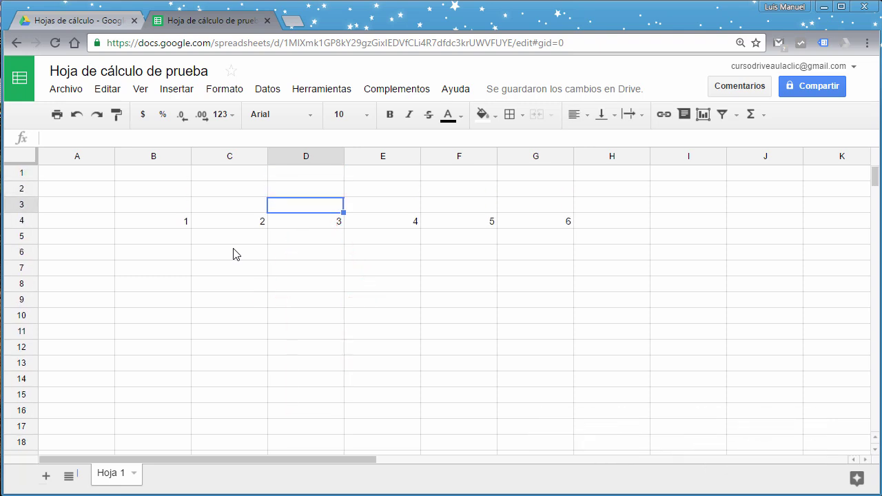
pyautogui.hotkey('ctrl', 'Down')
pyautogui.hotkey('ctrl', 'Down')
pyautogui.hotkey('ctrl', 'Left')
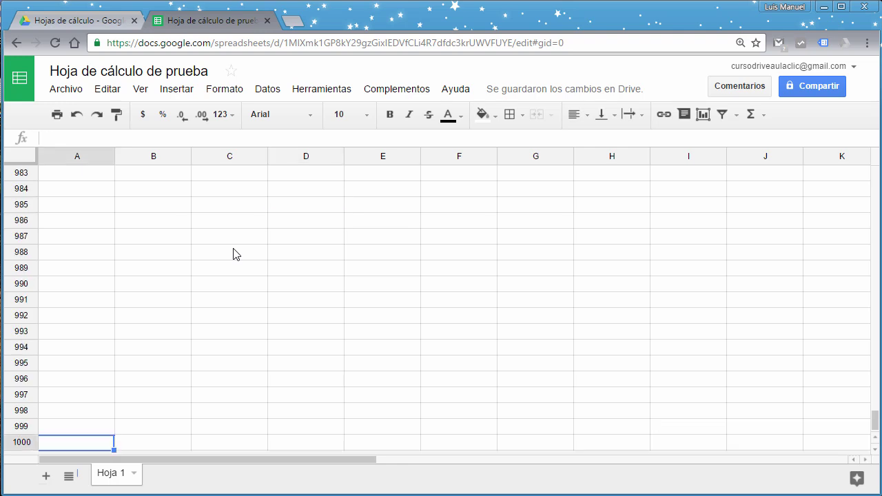
pyautogui.hotkey('ctrl', 'Up')
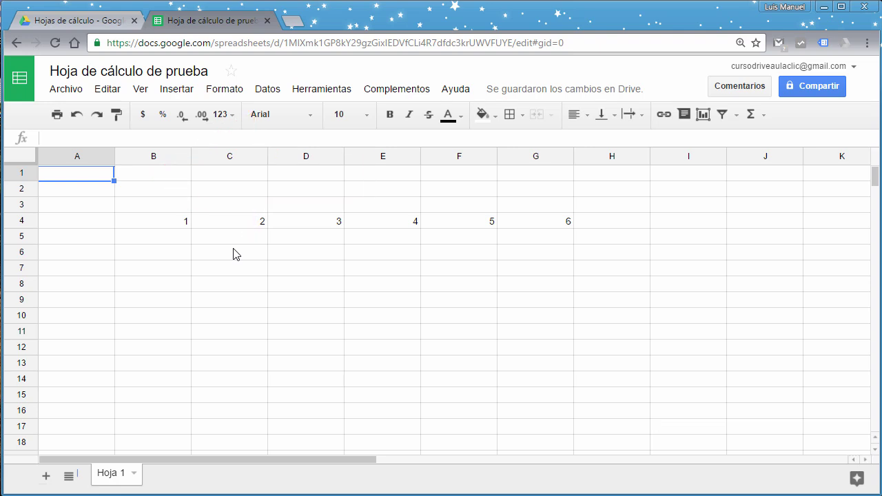
# Go to D6 and move down column D a screen at a time until about row 762.
pyautogui.press('Down')
pyautogui.press('Down')
pyautogui.press('Down')
pyautogui.press('Right')
pyautogui.press('Right')
pyautogui.press('Right')
pyautogui.press('Down')
pyautogui.press('Down')
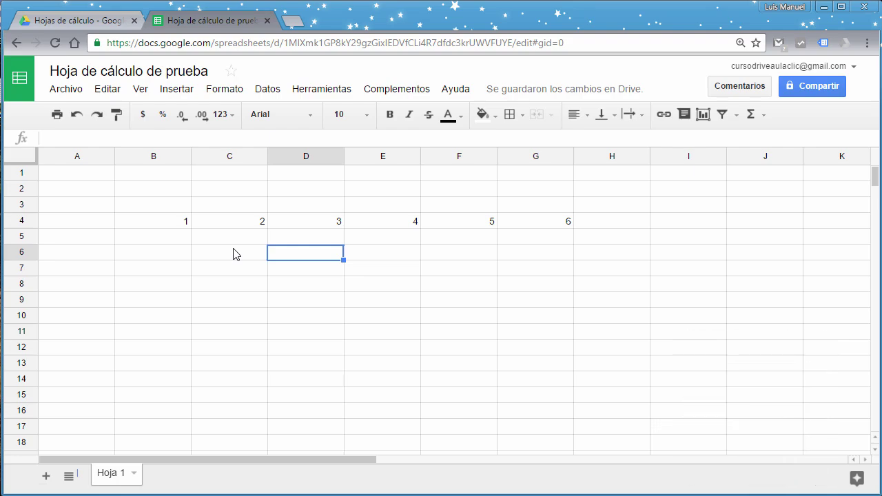
pyautogui.press('pagedown')
pyautogui.press('pagedown')
pyautogui.press('pagedown')
pyautogui.press('pagedown')
pyautogui.press('pagedown')
pyautogui.press('pagedown')
pyautogui.press('pagedown')
pyautogui.press('pagedown')
pyautogui.press('pagedown')
pyautogui.press('pagedown')
pyautogui.press('pagedown')
pyautogui.press('pagedown')
pyautogui.press('pagedown')
pyautogui.press('pagedown')
pyautogui.press('pagedown')
pyautogui.press('pagedown')
pyautogui.press('pagedown')
pyautogui.press('pagedown')
pyautogui.press('pagedown')
pyautogui.press('pagedown')
pyautogui.press('pagedown')
pyautogui.press('pagedown')
pyautogui.press('pagedown')
pyautogui.press('pagedown')
pyautogui.press('pagedown')
pyautogui.press('pagedown')
pyautogui.press('pagedown')
pyautogui.press('pagedown')
pyautogui.press('pagedown')
pyautogui.press('pagedown')
pyautogui.press('pagedown')
pyautogui.press('pagedown')
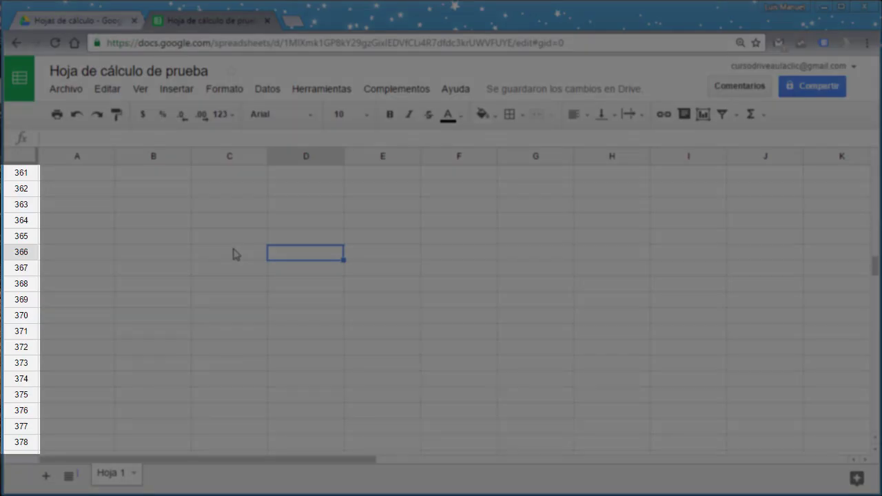
pyautogui.press('pagedown')
pyautogui.press('pagedown')
pyautogui.press('pagedown')
pyautogui.press('pagedown')
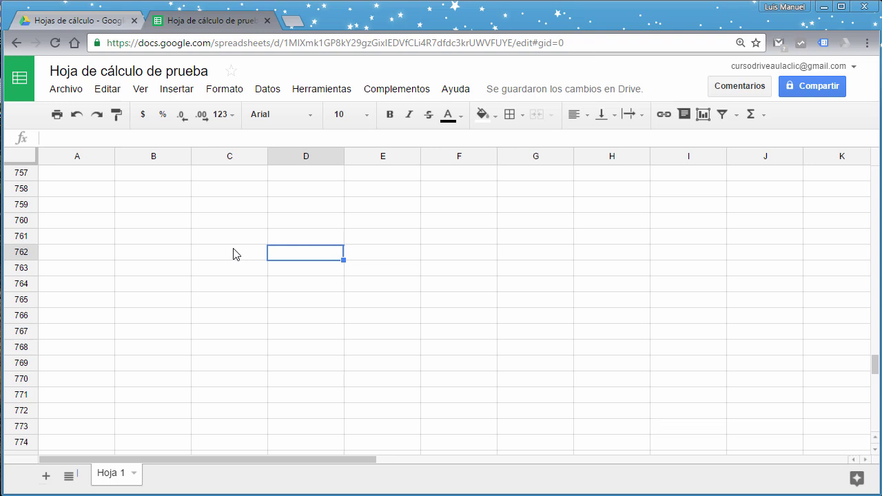
# Move back up column D a screen at a time to about row 19.
pyautogui.press('pageup')
pyautogui.press('pageup')
pyautogui.press('pageup')
pyautogui.press('pageup')
pyautogui.press('pageup')
pyautogui.press('pageup')
pyautogui.press('pageup')
pyautogui.press('pageup')
pyautogui.press('pageup')
pyautogui.press('pageup')
pyautogui.press('pageup')
pyautogui.press('pageup')
pyautogui.press('pageup')
pyautogui.press('pageup')
pyautogui.press('pageup')
pyautogui.press('pageup')
pyautogui.press('pageup')
pyautogui.press('pageup')
pyautogui.press('pageup')
pyautogui.press('pageup')
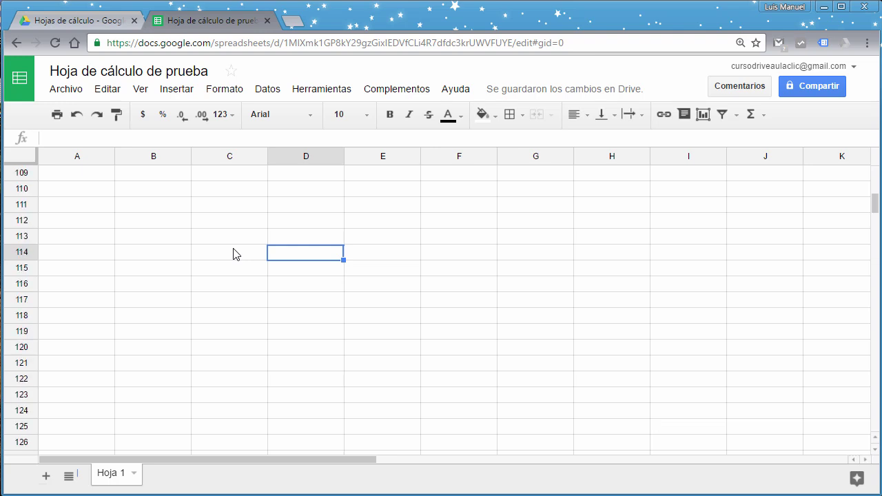
pyautogui.press('pageup')
pyautogui.press('pageup')
pyautogui.press('pageup')
pyautogui.press('pageup')
pyautogui.press('pageup')
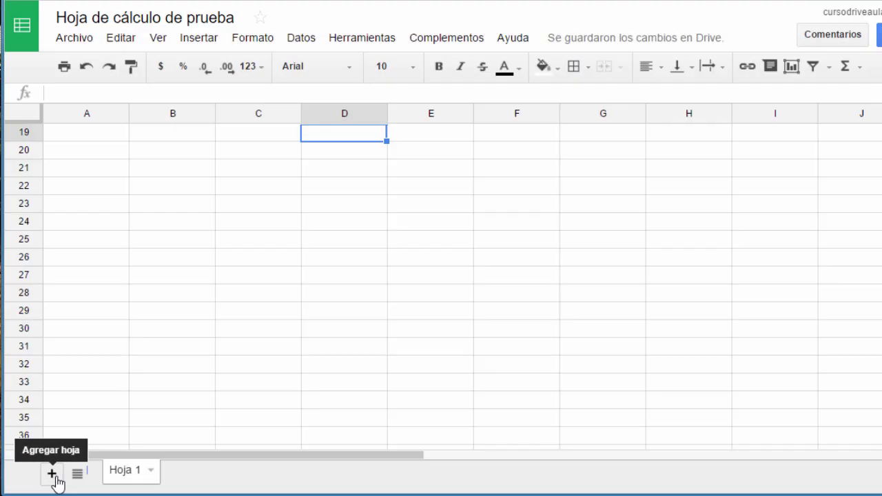
# Add eleven new blank sheets to the spreadsheet after Hoja 1.
pyautogui.click(53, 474)
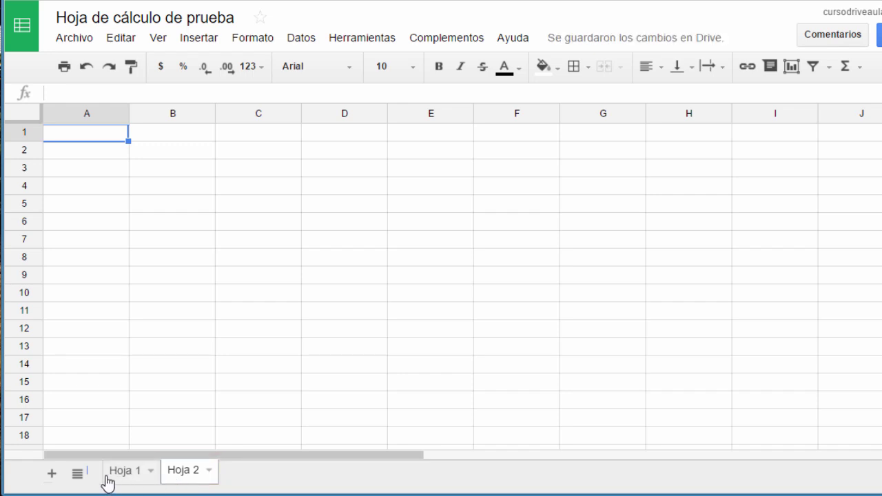
pyautogui.click(54, 475)
pyautogui.click(54, 475)
pyautogui.click(53, 475)
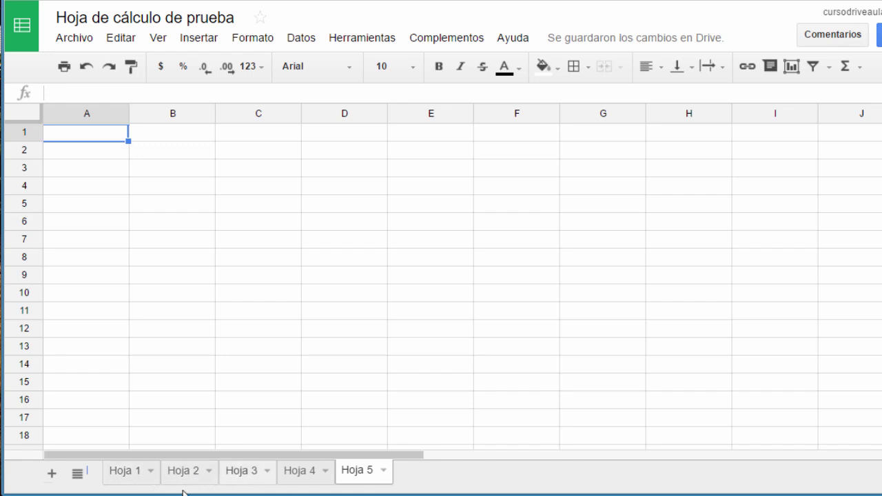
pyautogui.click(51, 475)
pyautogui.click(52, 475)
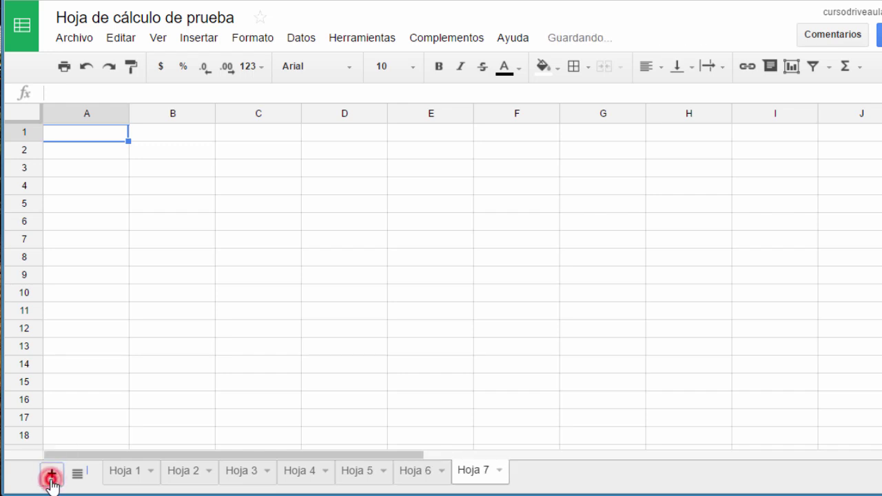
pyautogui.click(52, 476)
pyautogui.click(52, 475)
pyautogui.click(51, 475)
pyautogui.click(52, 476)
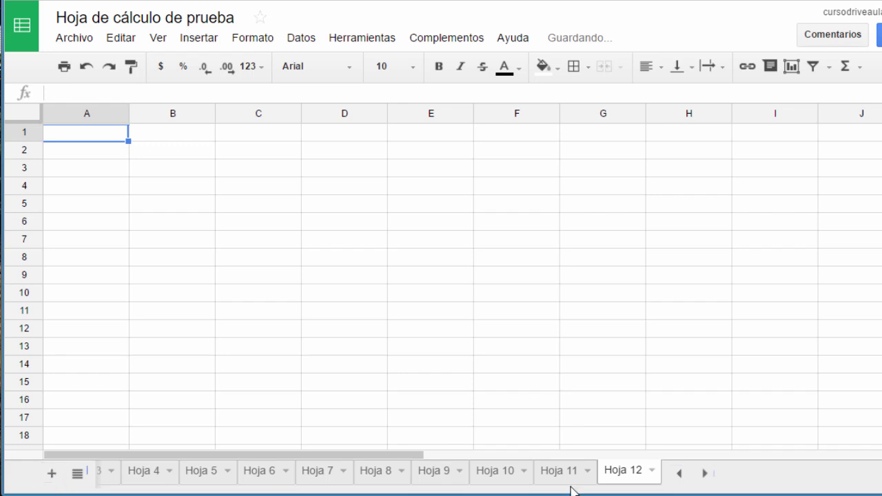
# Add three more blank sheets after Hoja 12.
pyautogui.click(685, 474)
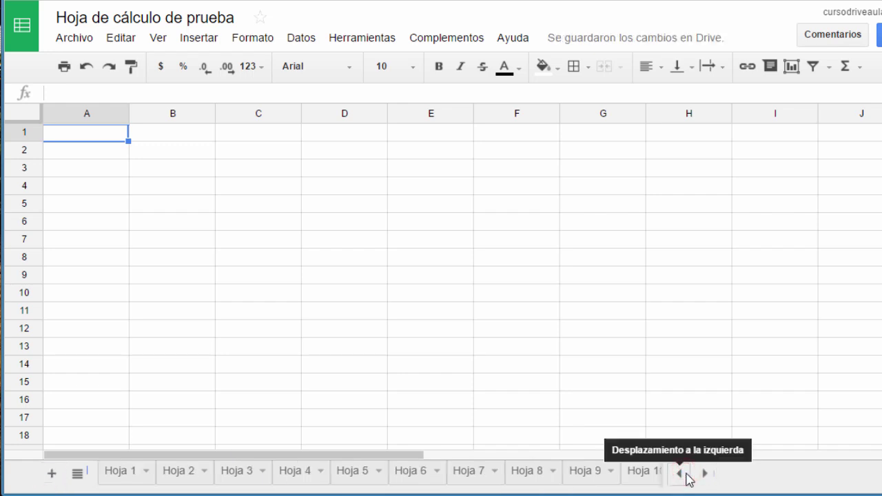
pyautogui.click(52, 474)
pyautogui.click(52, 476)
pyautogui.click(53, 476)
# Browse the row of sheets back and forth, and switch to Hoja 6 from the list of all sheets.
pyautogui.click(684, 475)
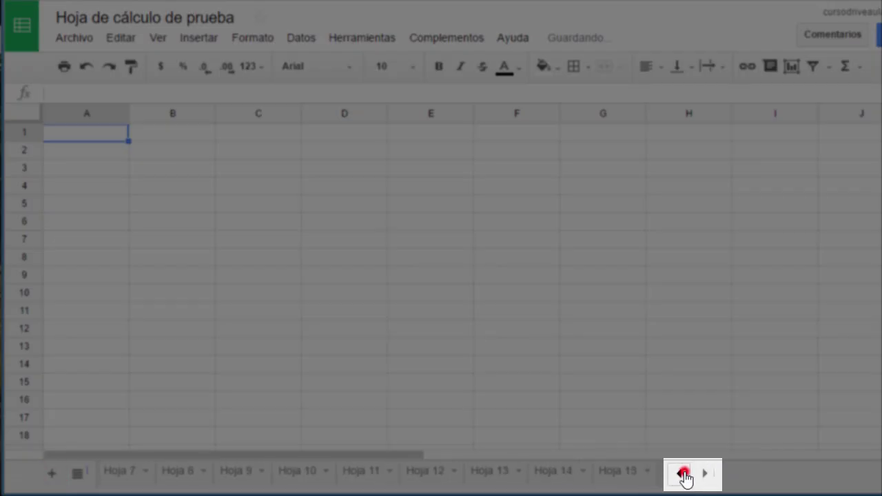
pyautogui.click(706, 474)
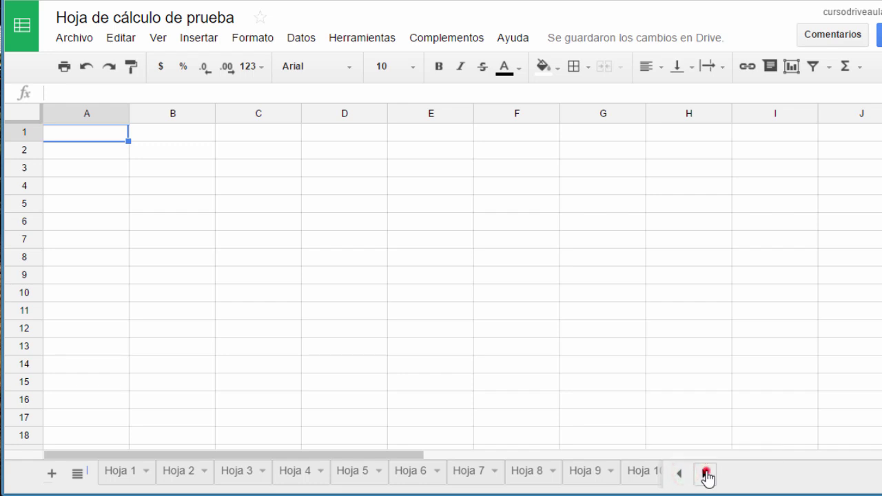
pyautogui.click(681, 474)
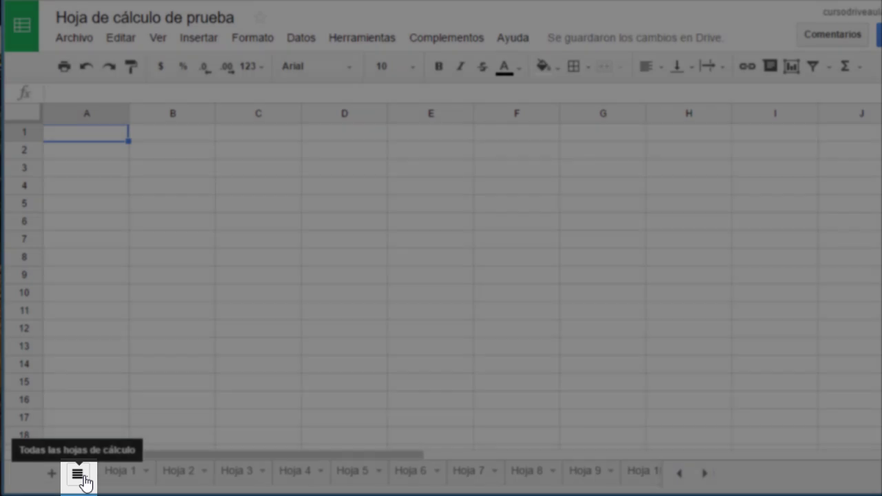
pyautogui.click(78, 475)
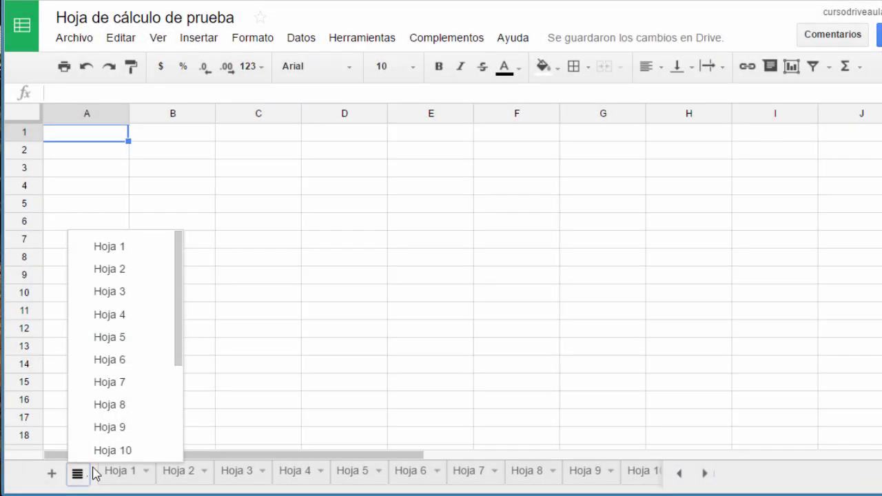
pyautogui.click(115, 360)
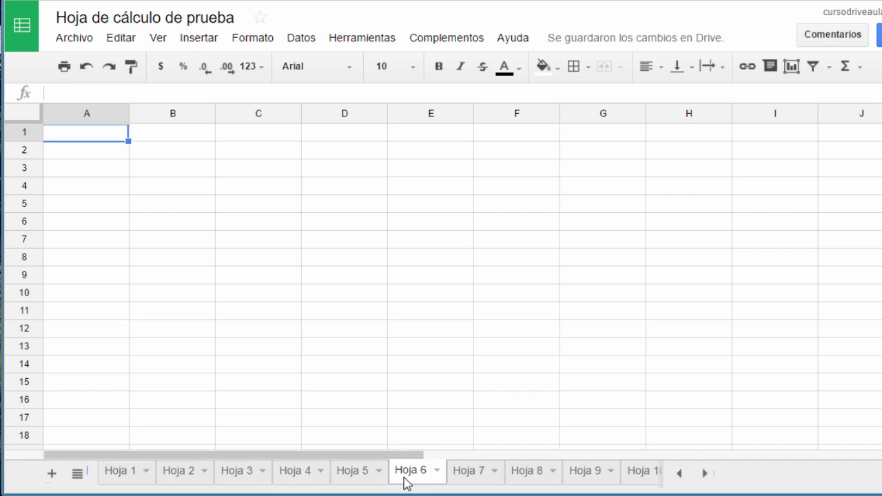
# Switch to the sheet Hoja 2 and rename it as Febrero.
pyautogui.click(182, 476)
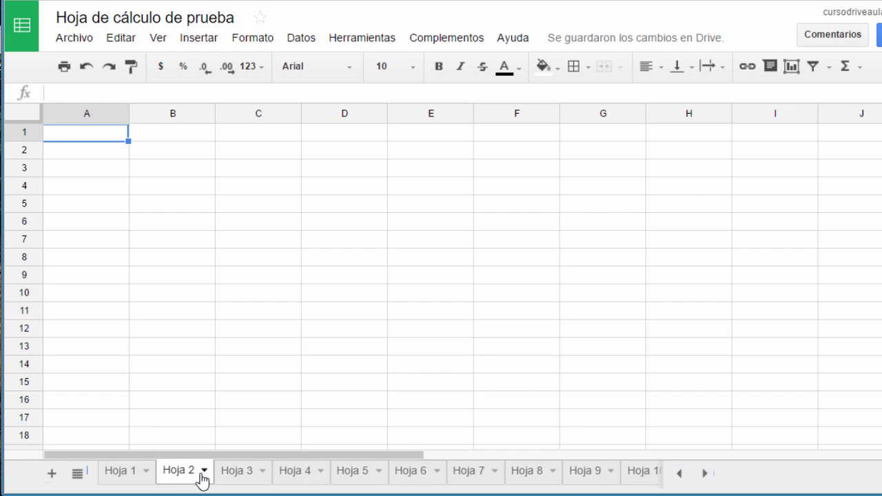
pyautogui.click(205, 472)
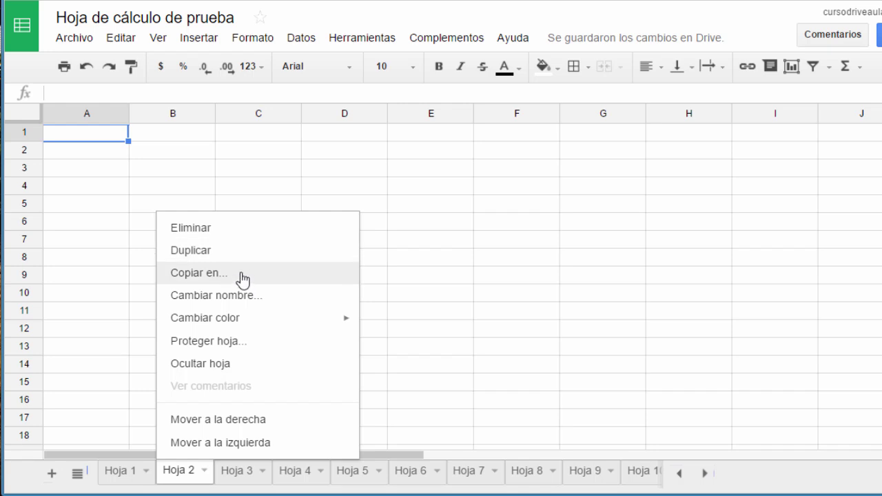
pyautogui.click(283, 305)
pyautogui.write('Febrero')
pyautogui.press('Return')
# Set the tab colour of the Febrero sheet to bright green.
pyautogui.click(212, 470)
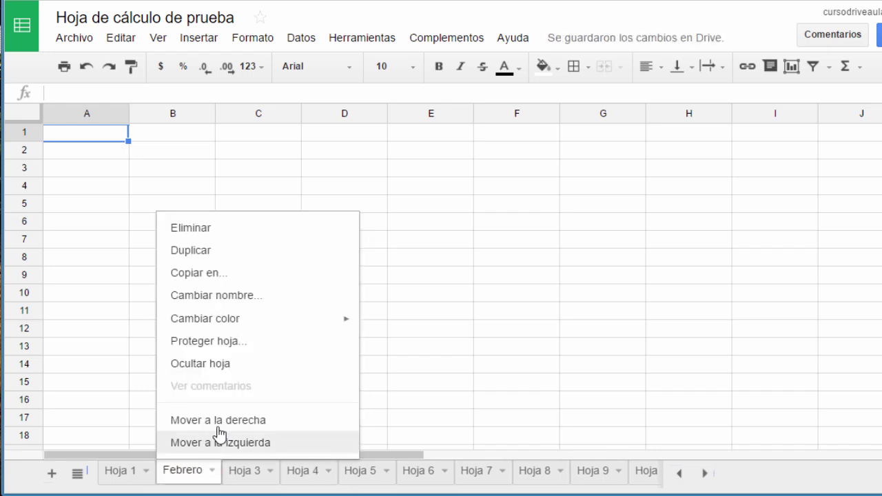
pyautogui.moveTo(262, 328)
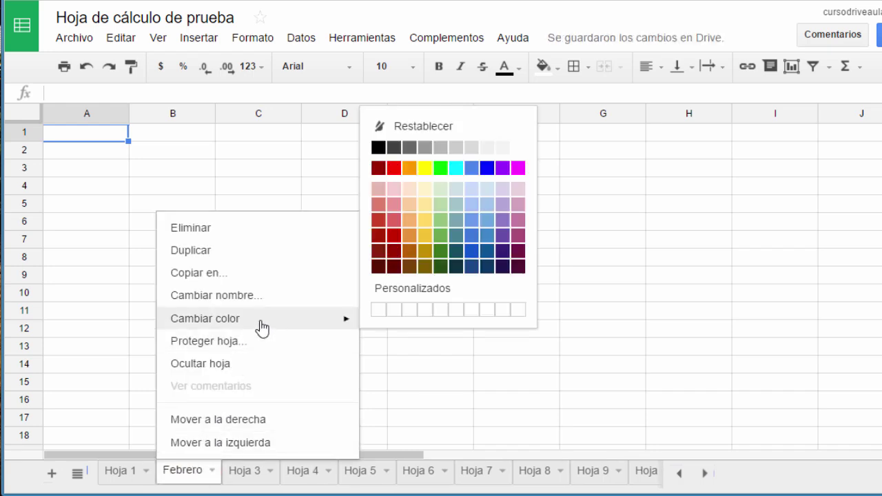
pyautogui.click(441, 168)
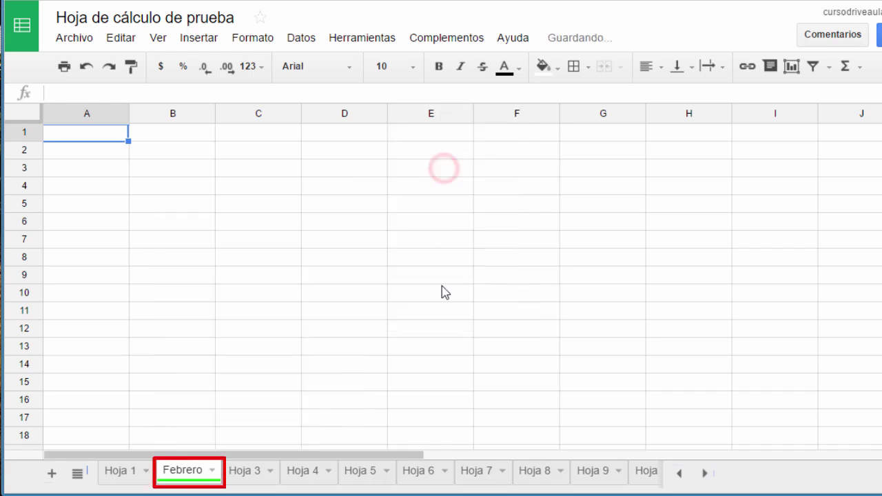
# Hide the Febrero sheet and show it again from the hidden sheets.
pyautogui.click(212, 471)
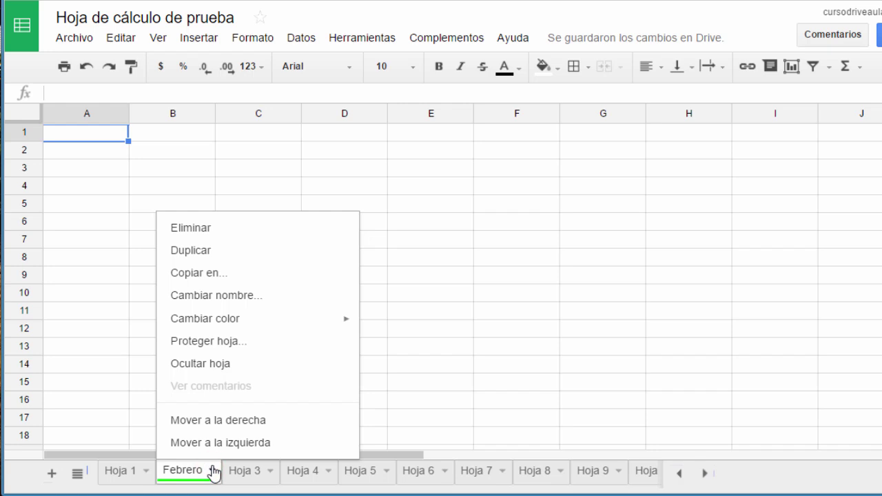
pyautogui.click(233, 369)
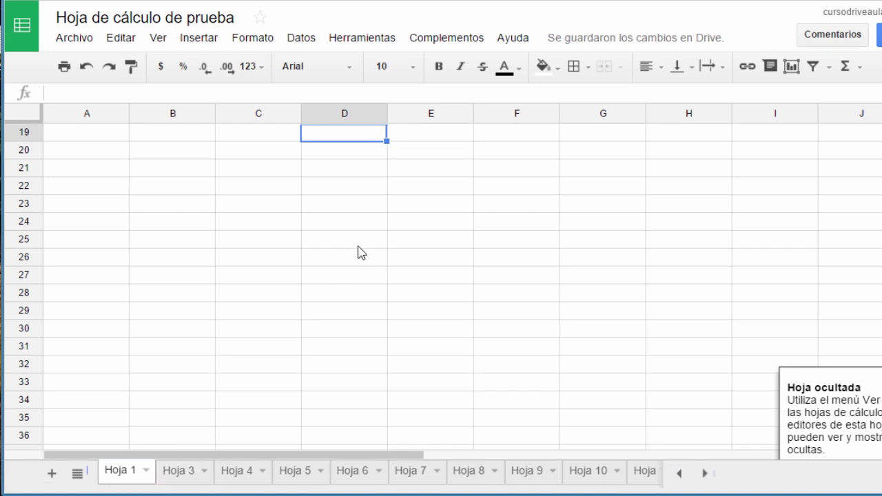
pyautogui.click(160, 40)
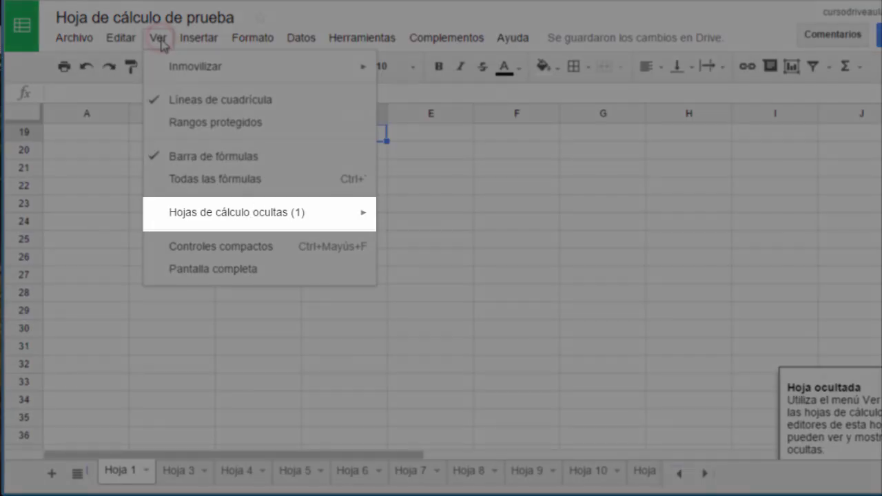
pyautogui.moveTo(276, 218)
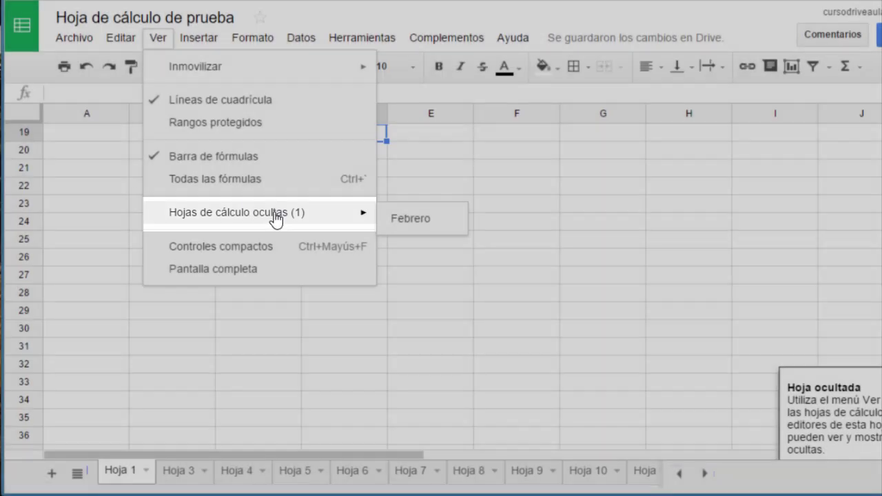
pyautogui.click(424, 219)
# Move the Febrero sheet two places later in the sheet order, so that it follows Hoja 4.
pyautogui.click(213, 472)
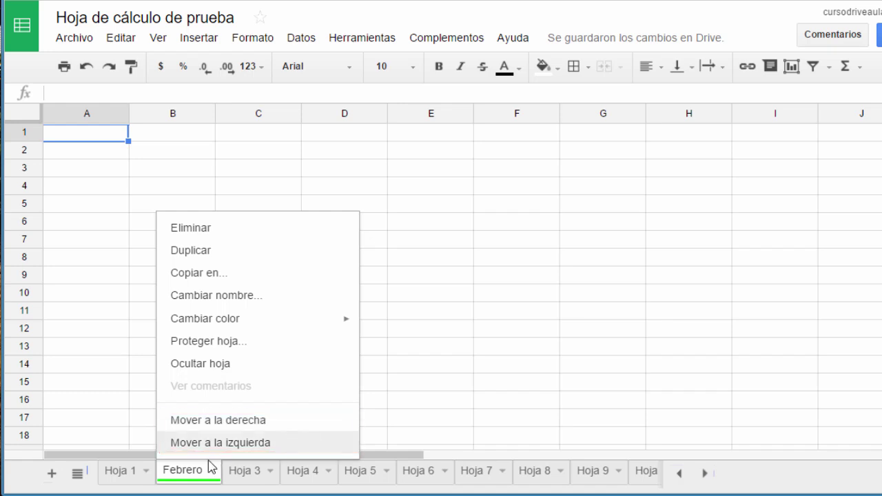
pyautogui.click(233, 421)
pyautogui.click(228, 421)
pyautogui.click(270, 471)
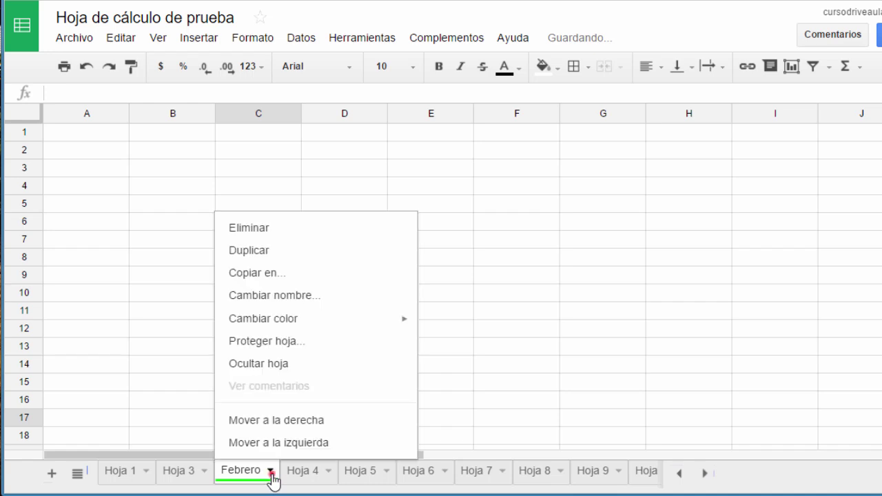
pyautogui.click(272, 421)
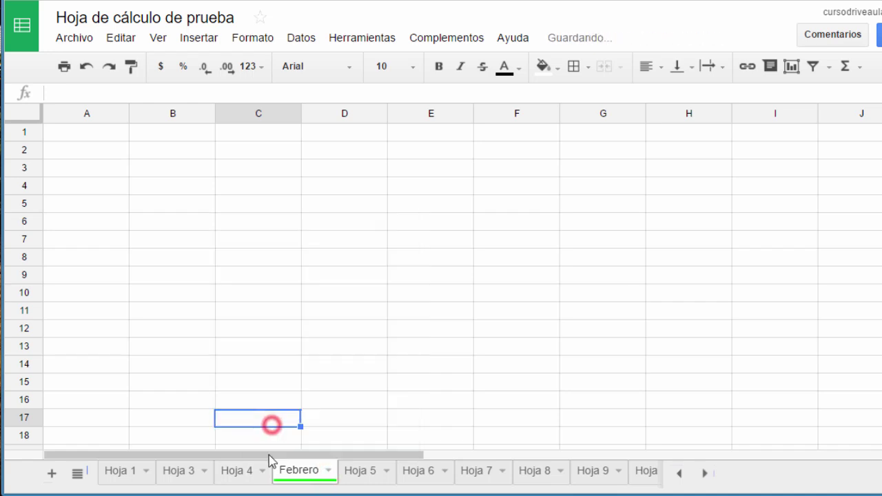
# Move the Febrero sheet two places earlier in the sheet order, back between Hoja 1 and Hoja 3.
pyautogui.click(329, 471)
pyautogui.click(326, 444)
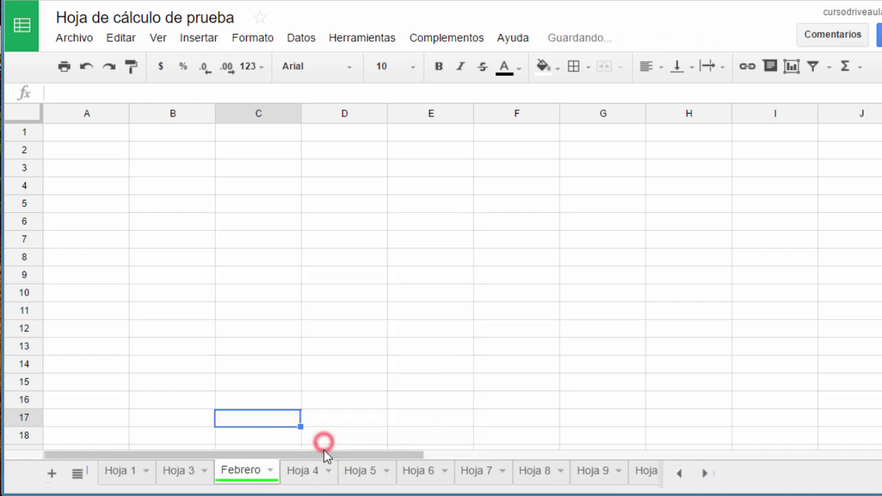
pyautogui.click(276, 474)
pyautogui.click(281, 445)
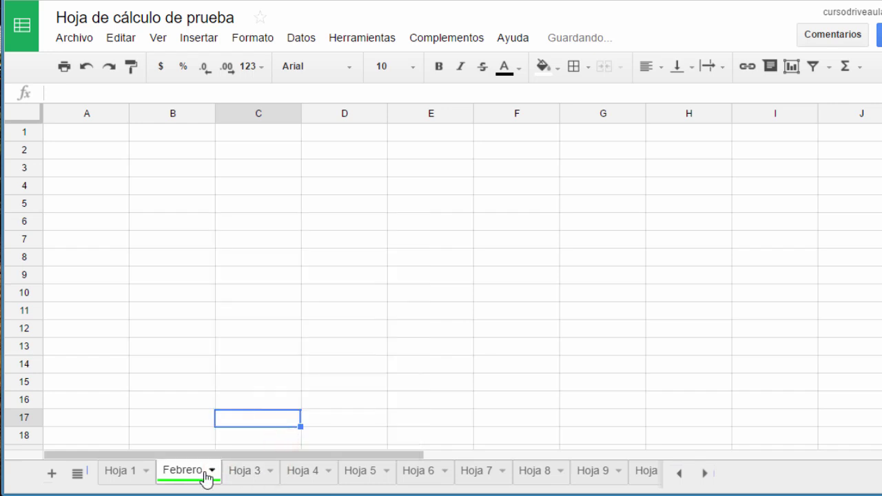